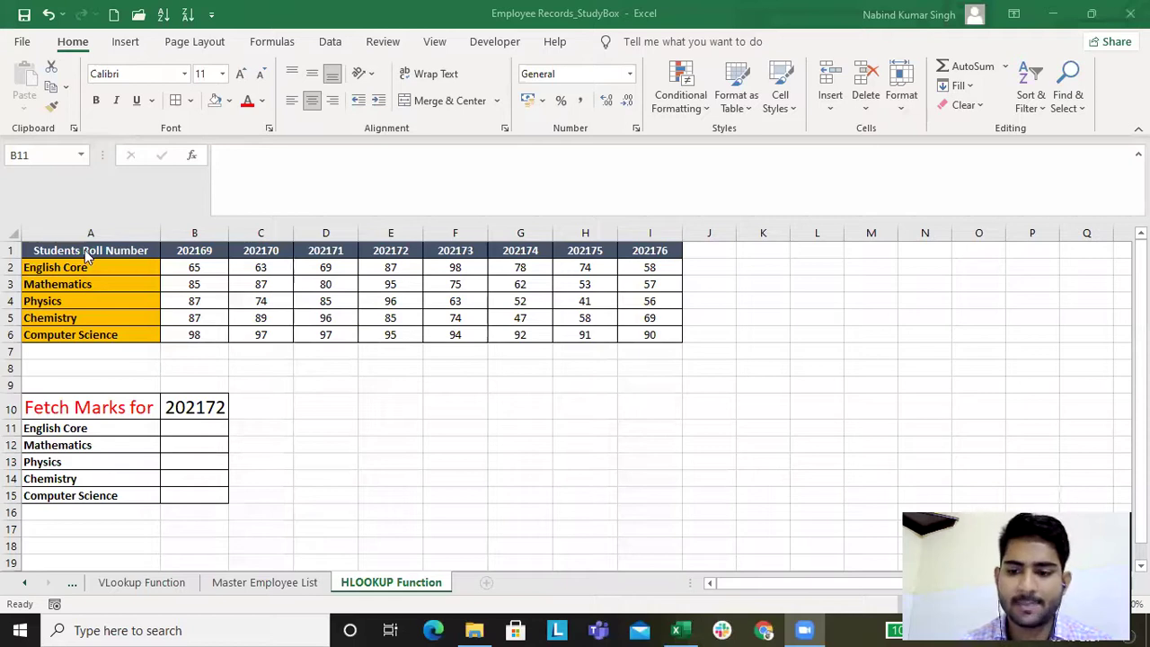
Examine the roll numbers, subjects and marks in the student table and the empty Fetch Marks for block
left_click(95, 253)
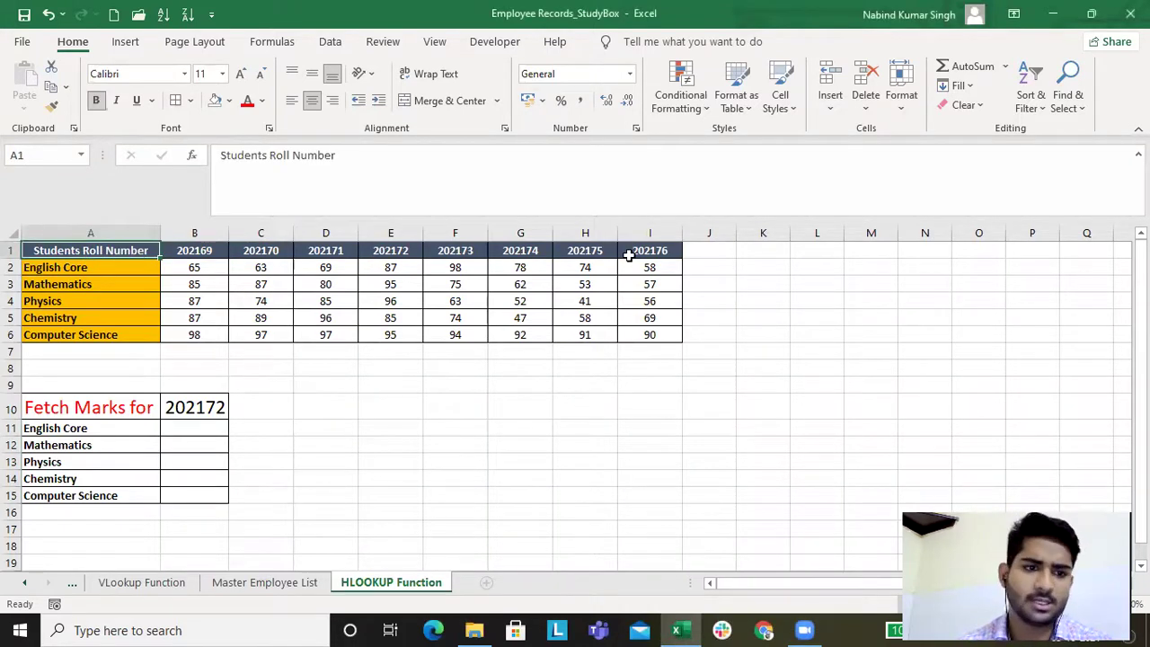
left_click_drag(113, 270, 122, 334)
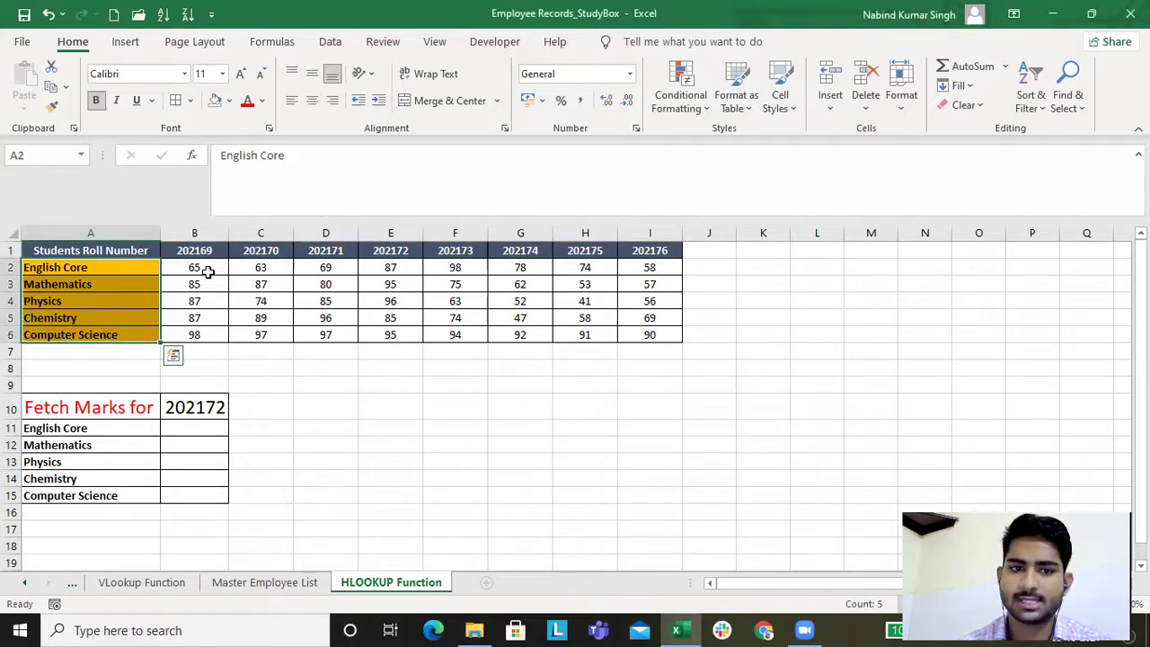
left_click_drag(194, 267, 649, 331)
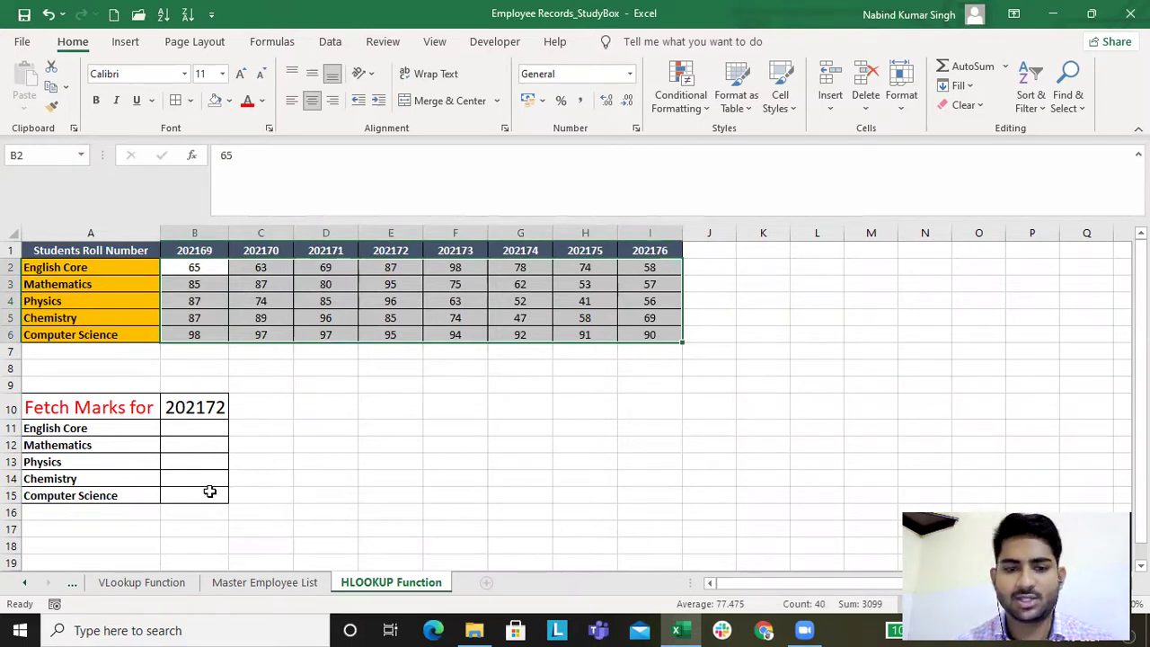
left_click(131, 415)
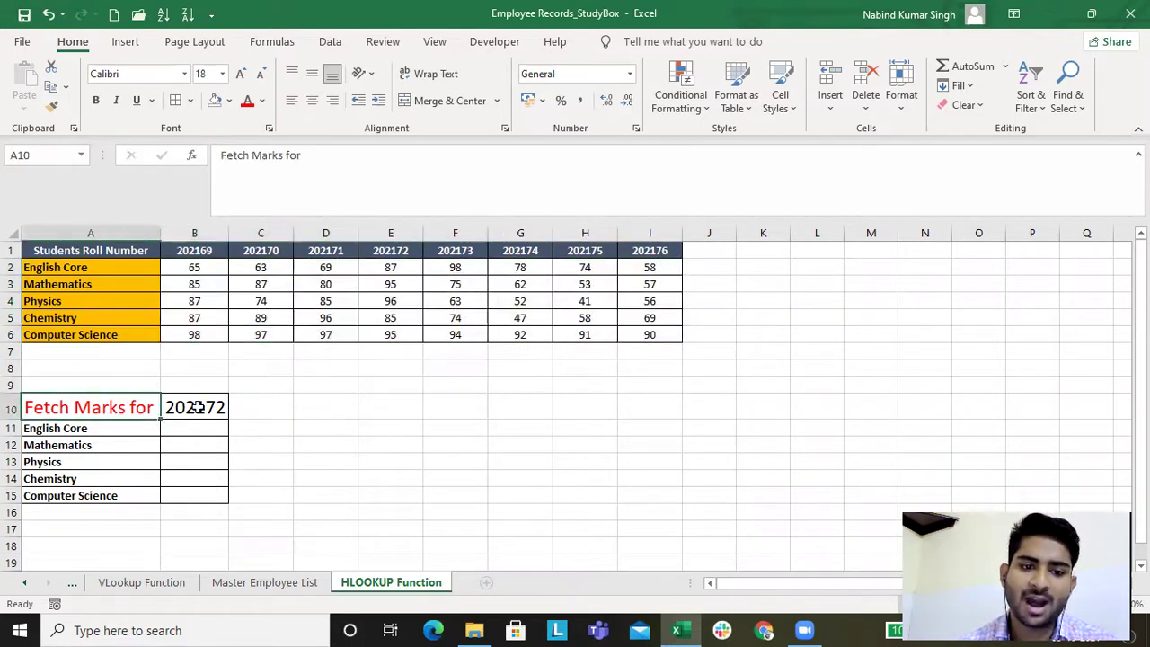
left_click(196, 407)
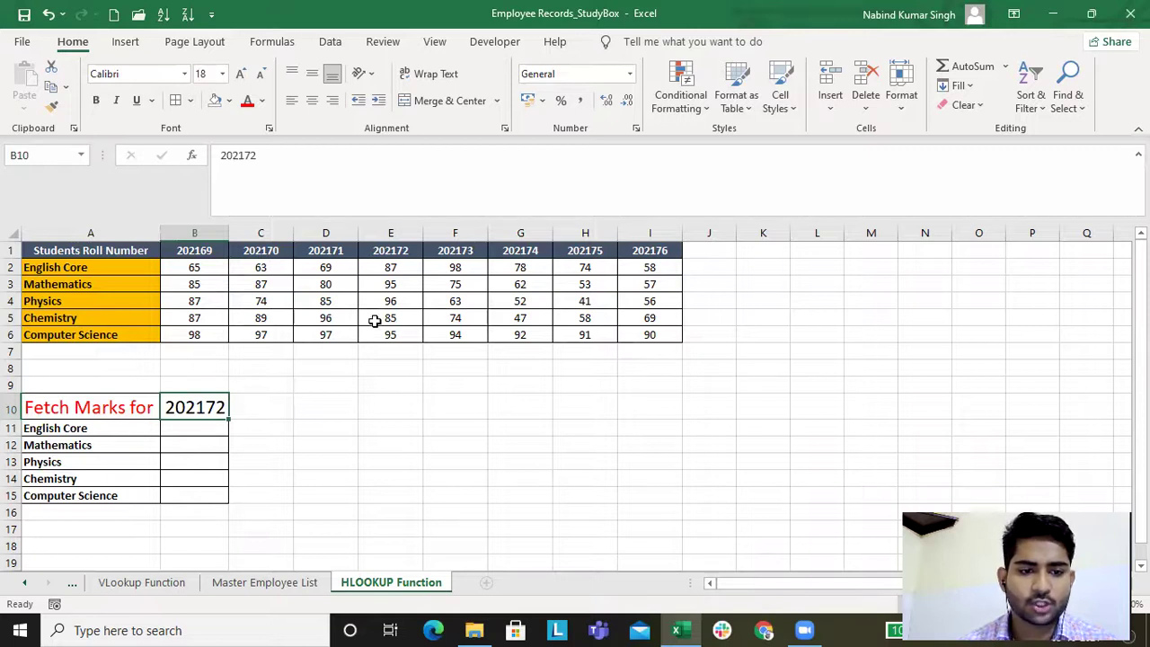
left_click(399, 251)
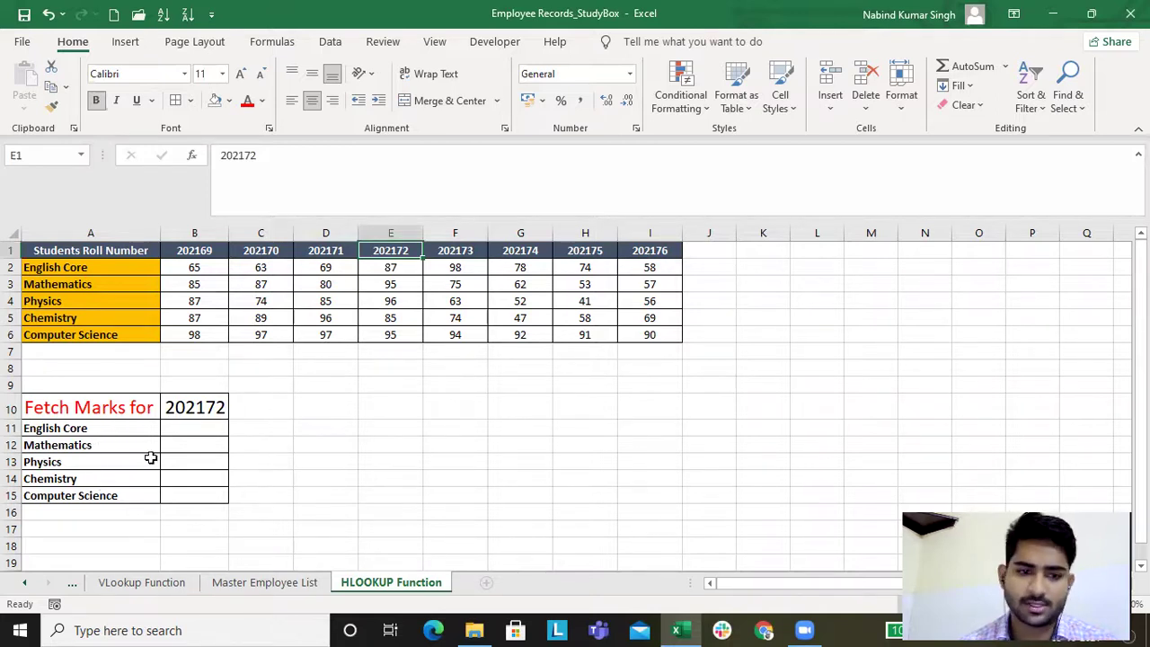
left_click(190, 427)
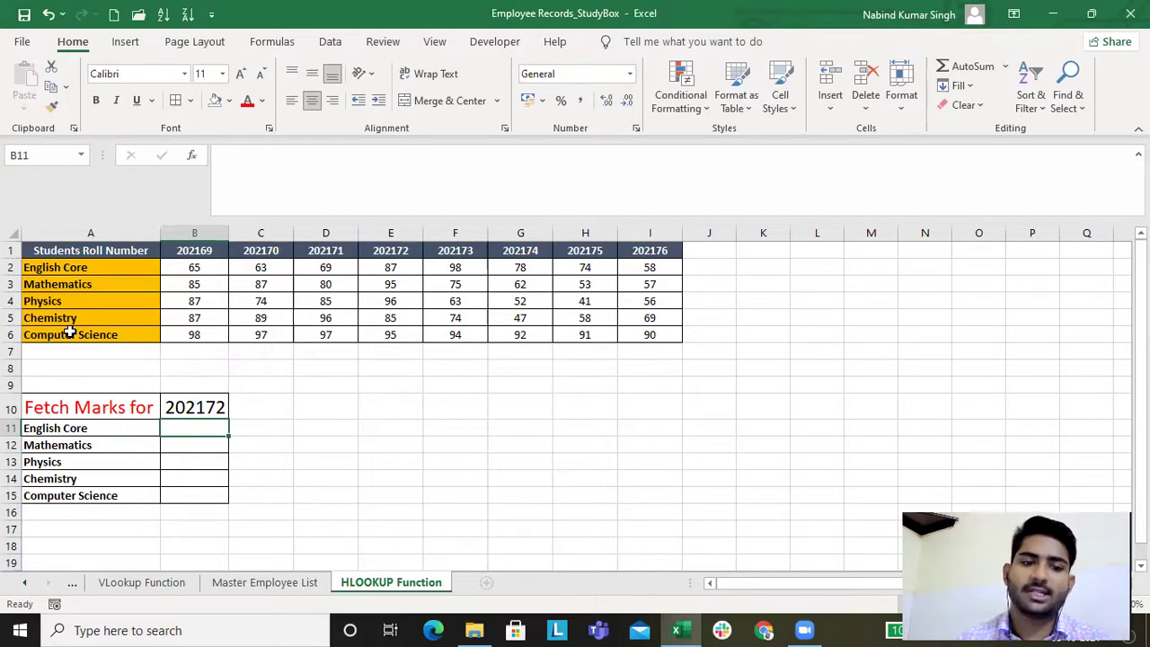
Compare the column-based Employee ID layout on the VLookup Function sheet with the row-based layout on the HLOOKUP Function sheet
left_click(168, 582)
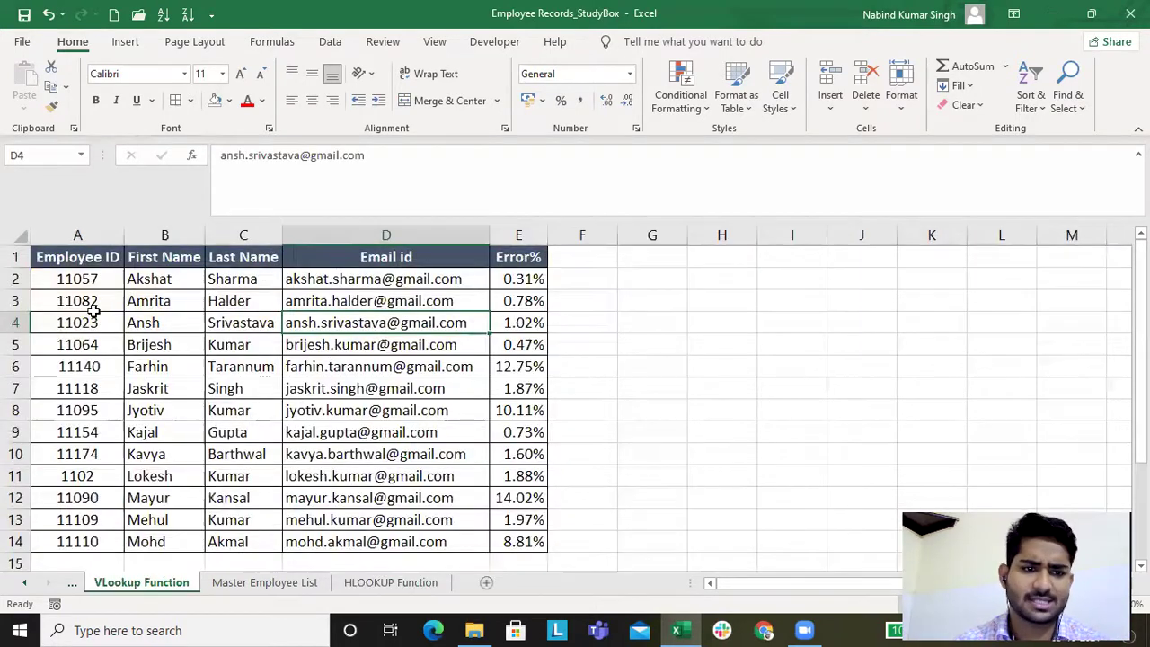
left_click(78, 235)
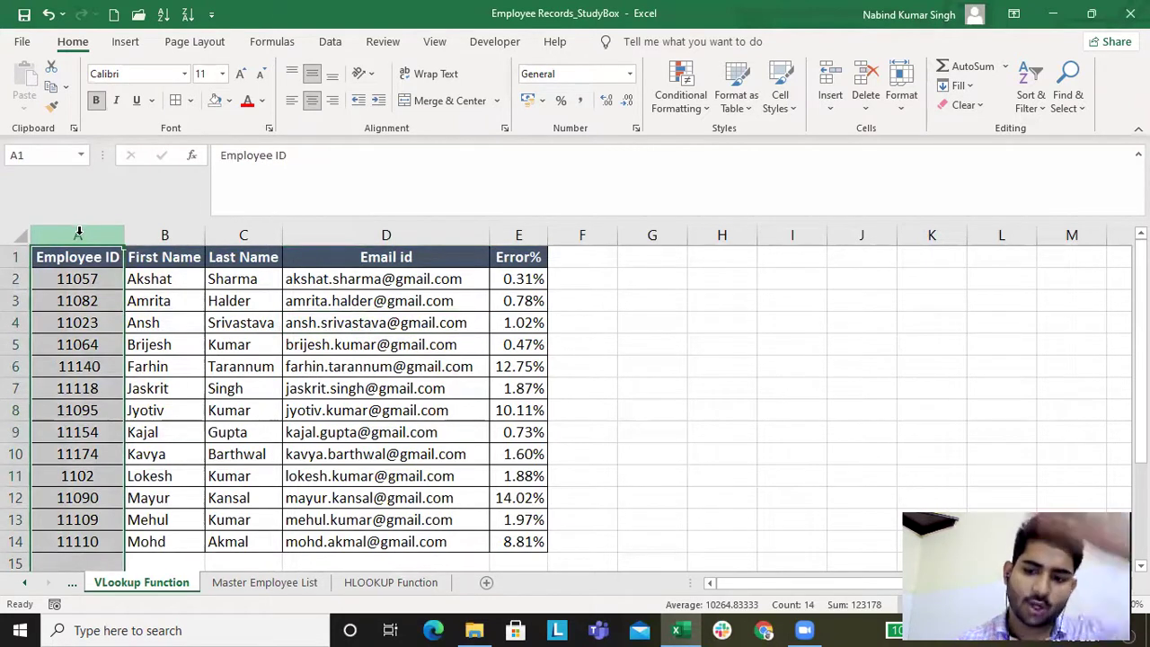
left_click(369, 582)
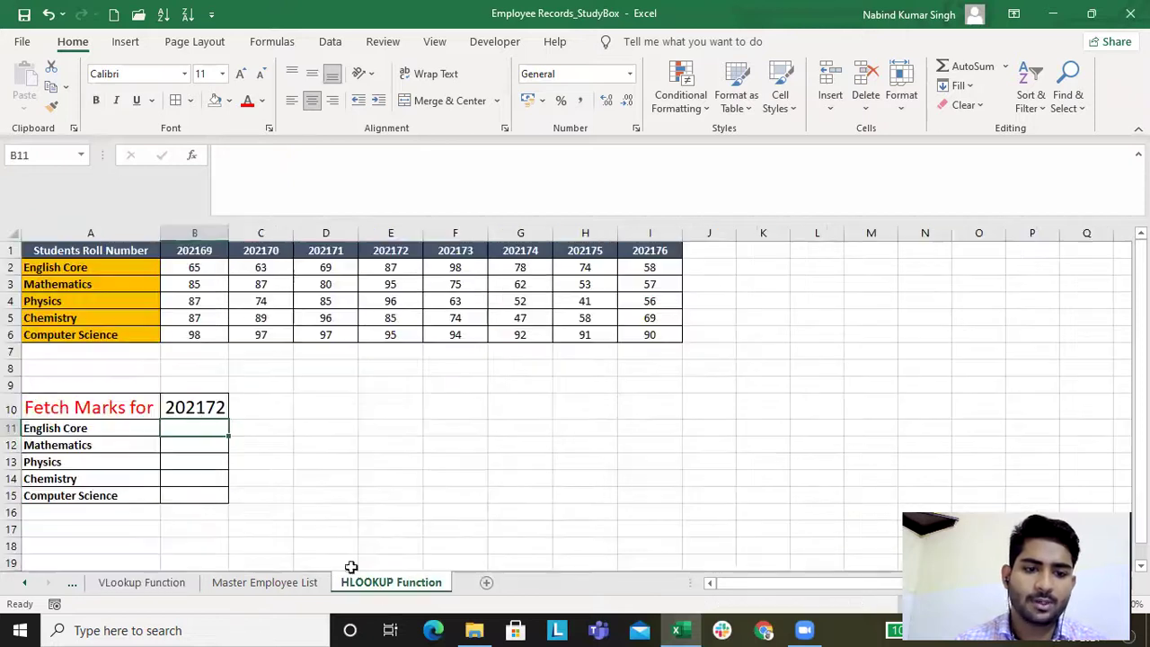
left_click(12, 267)
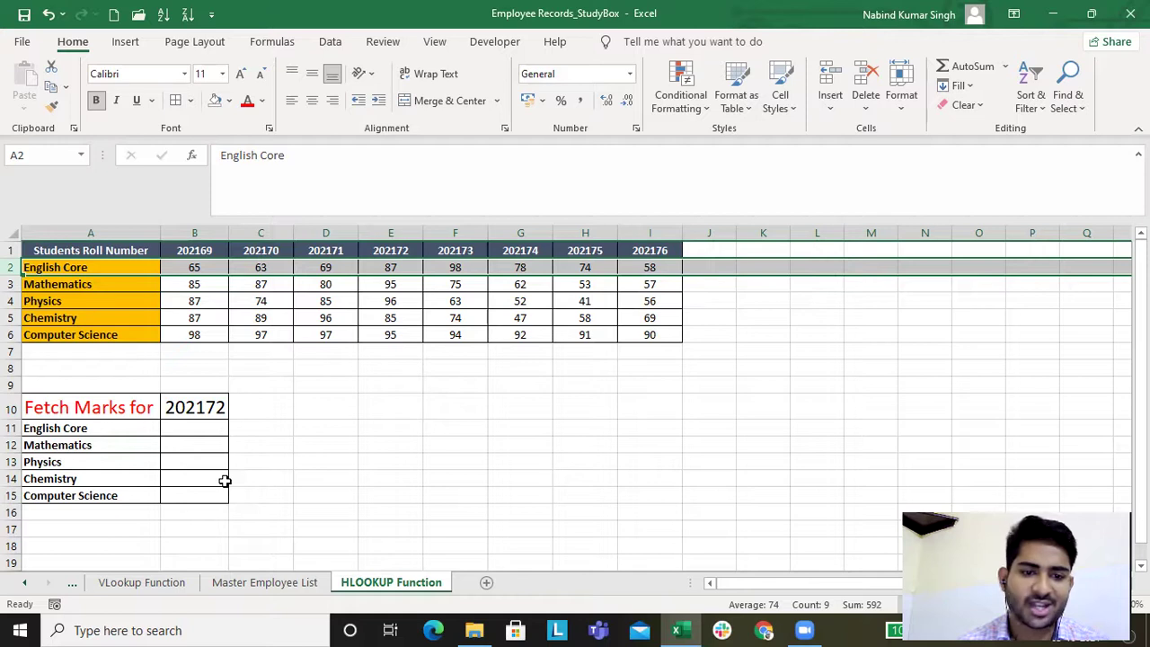
Start an HLOOKUP in B11 through its function arguments, with absolute reference $B$10 as the lookup value
left_click(205, 430)
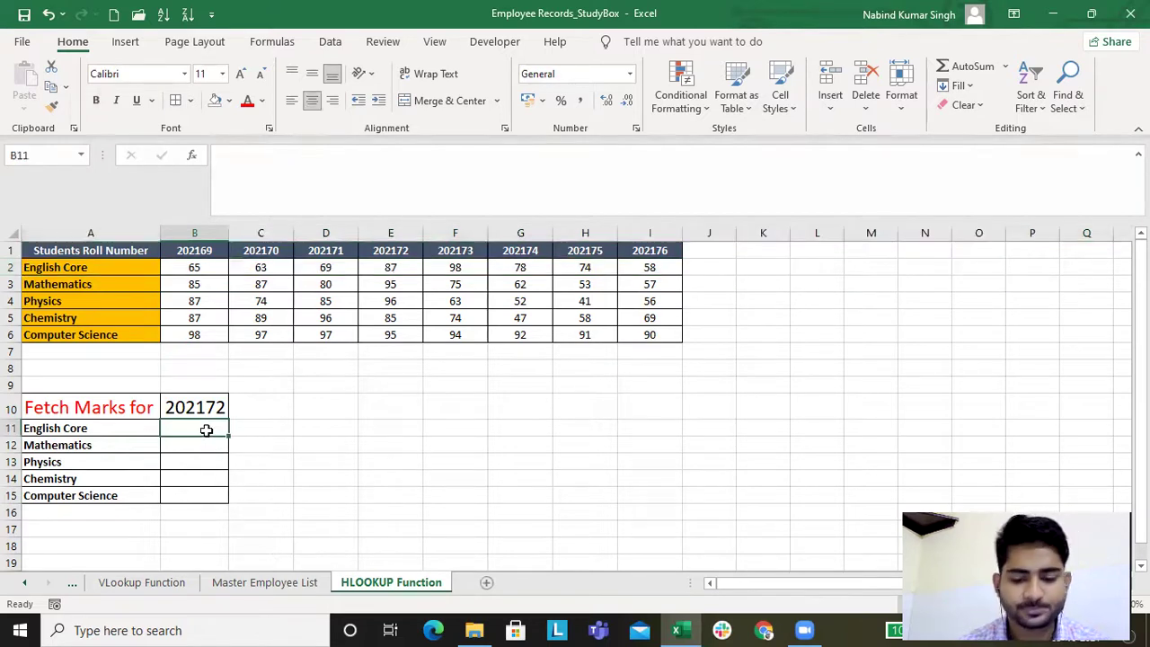
type("=h")
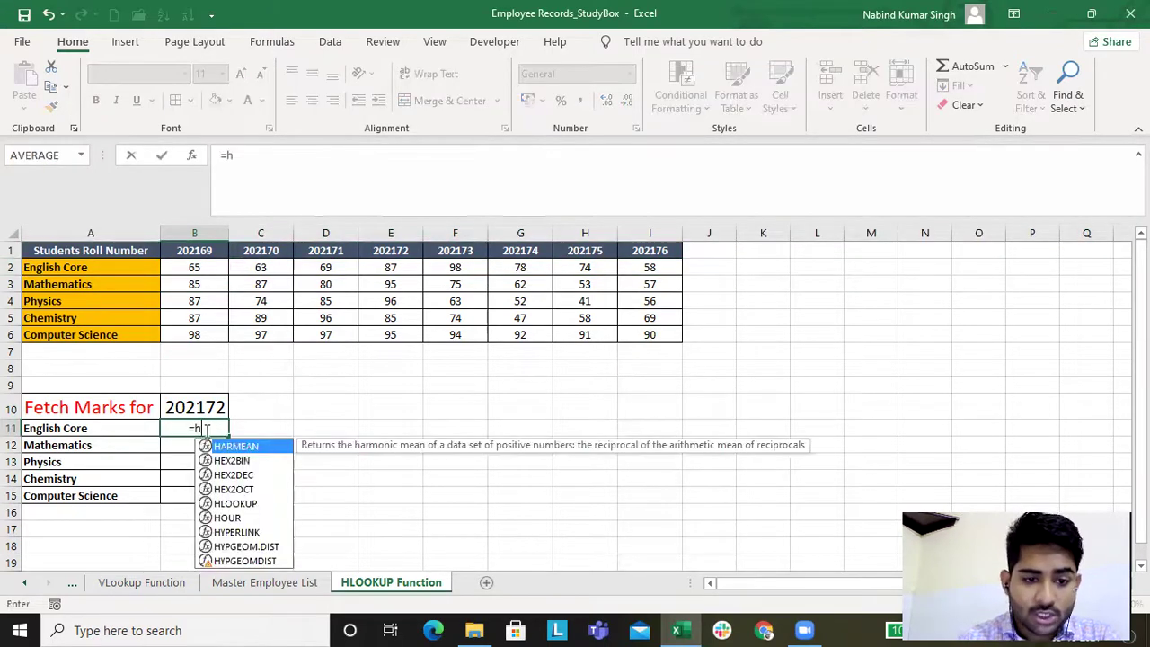
type("l")
key("Tab")
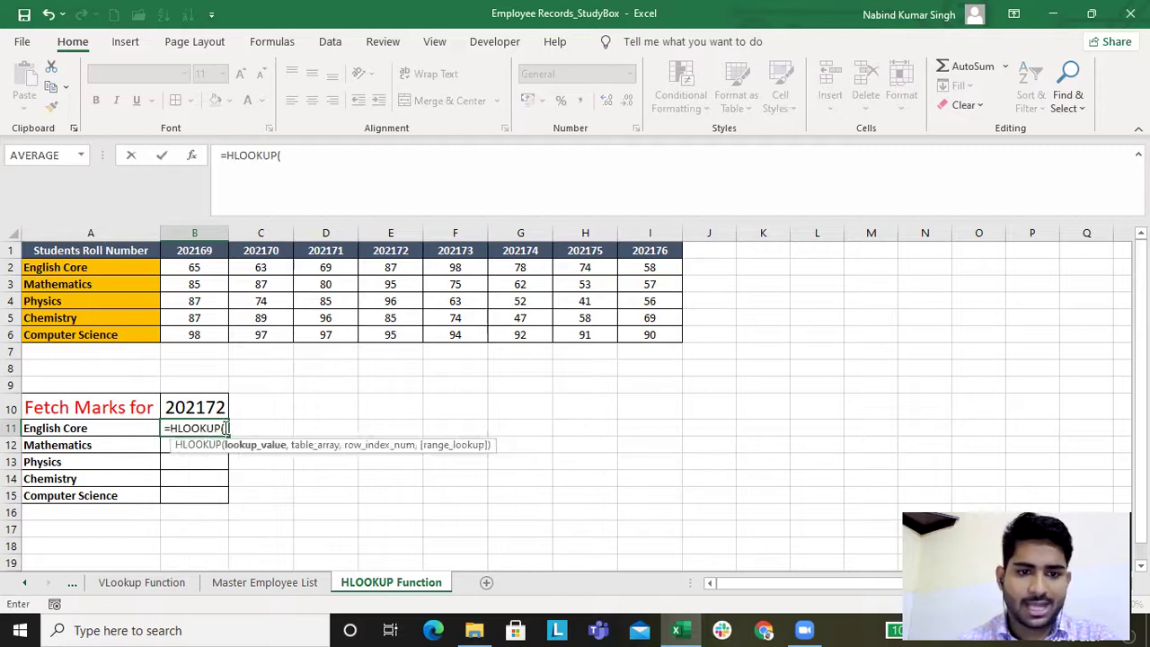
left_click(193, 157)
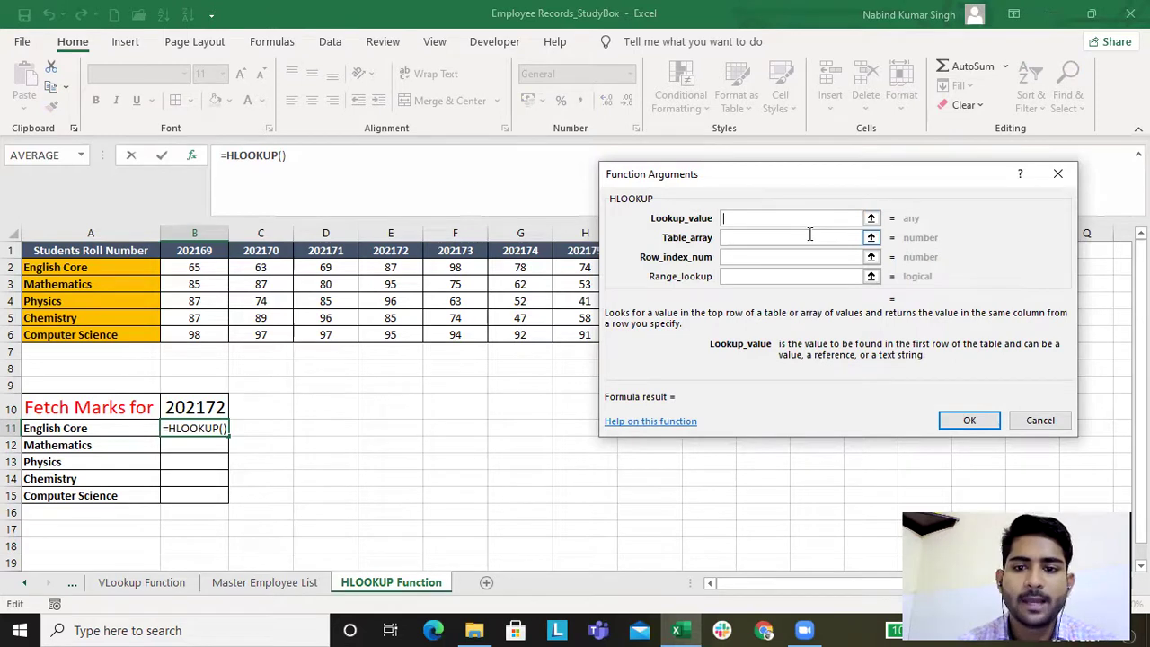
left_click(190, 409)
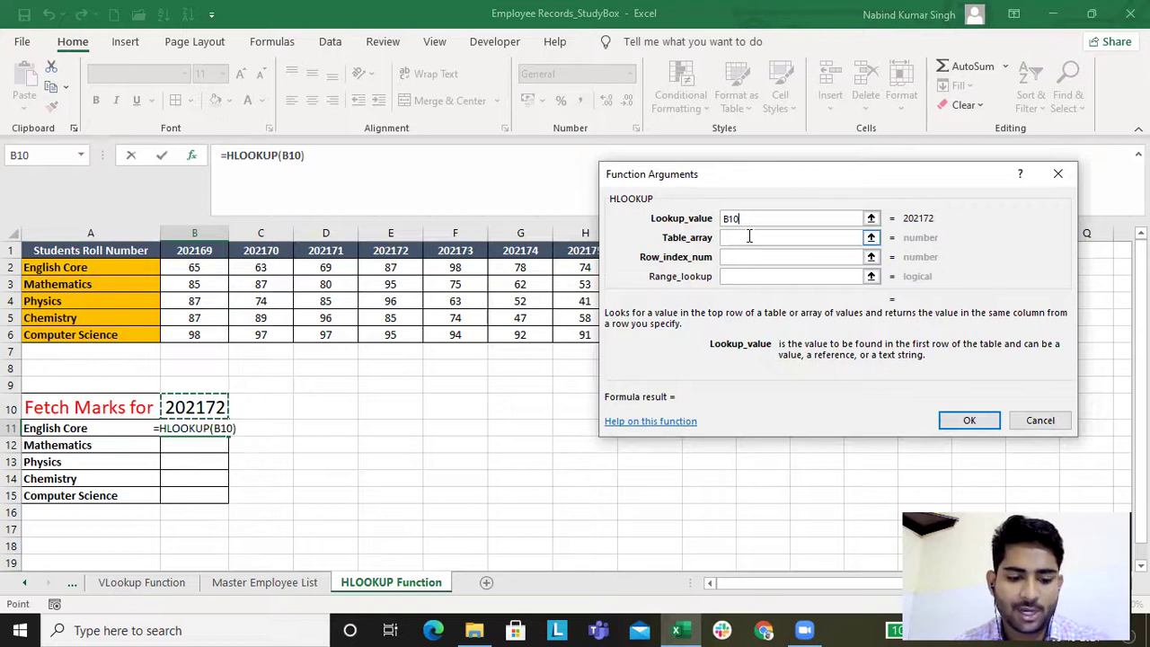
key("F4")
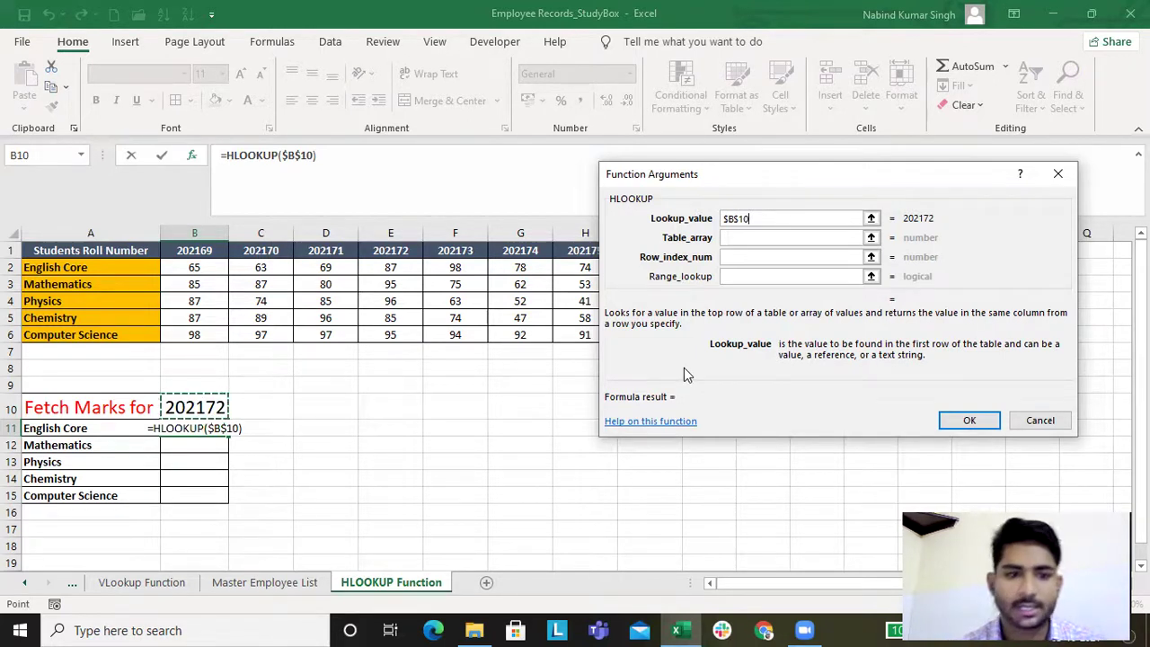
left_click_drag(89, 255, 634, 331)
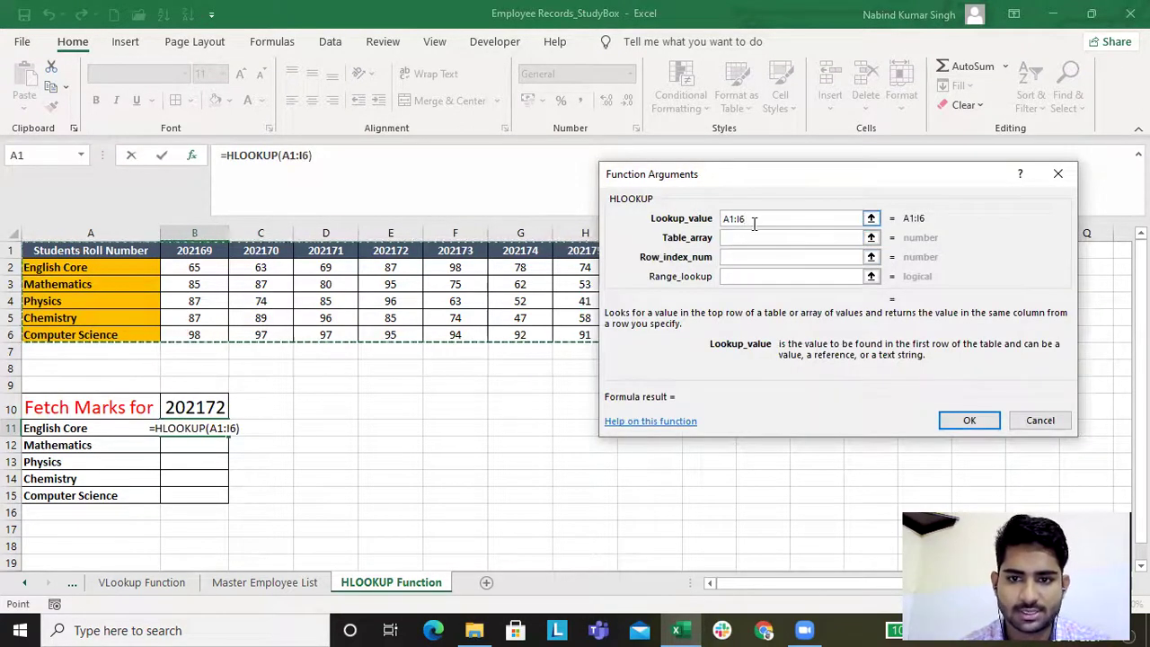
left_click(209, 407)
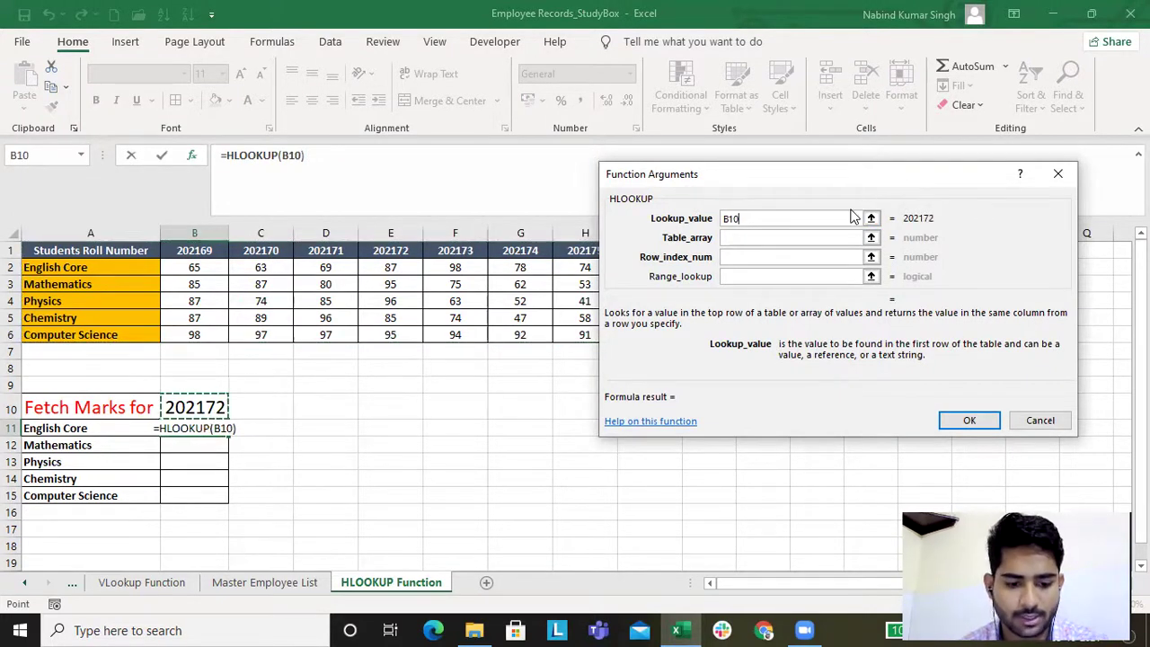
key("F4")
Set the HLOOKUP table array to the whole marks table as absolute range $A$1:$I$6
left_click(747, 238)
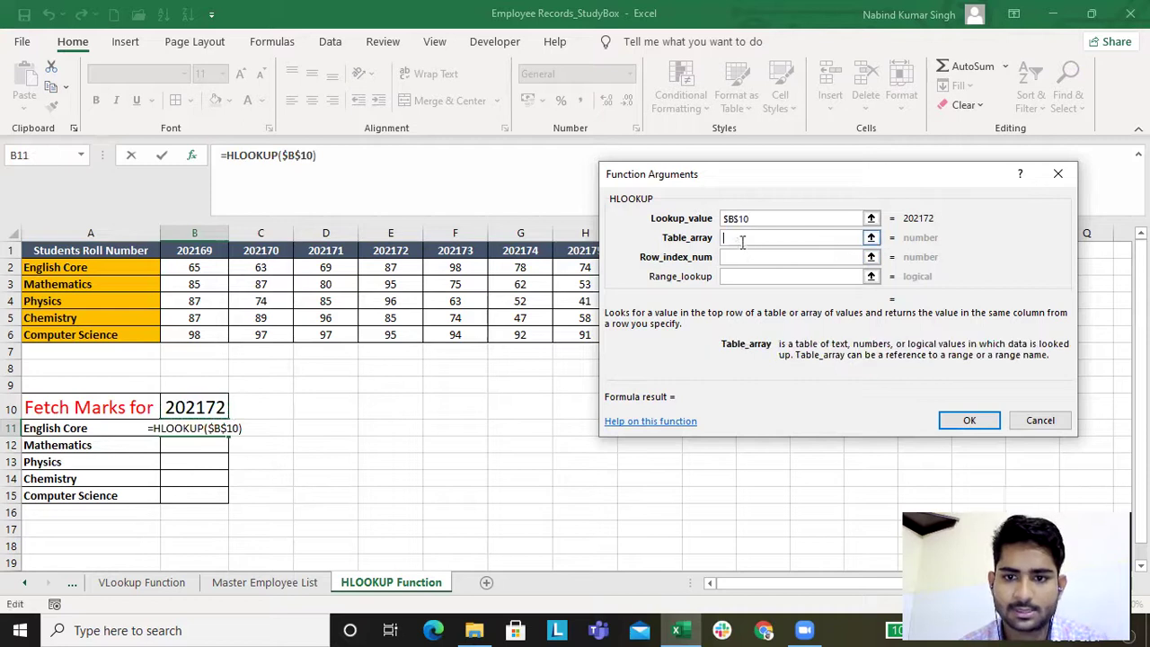
left_click_drag(85, 254, 659, 329)
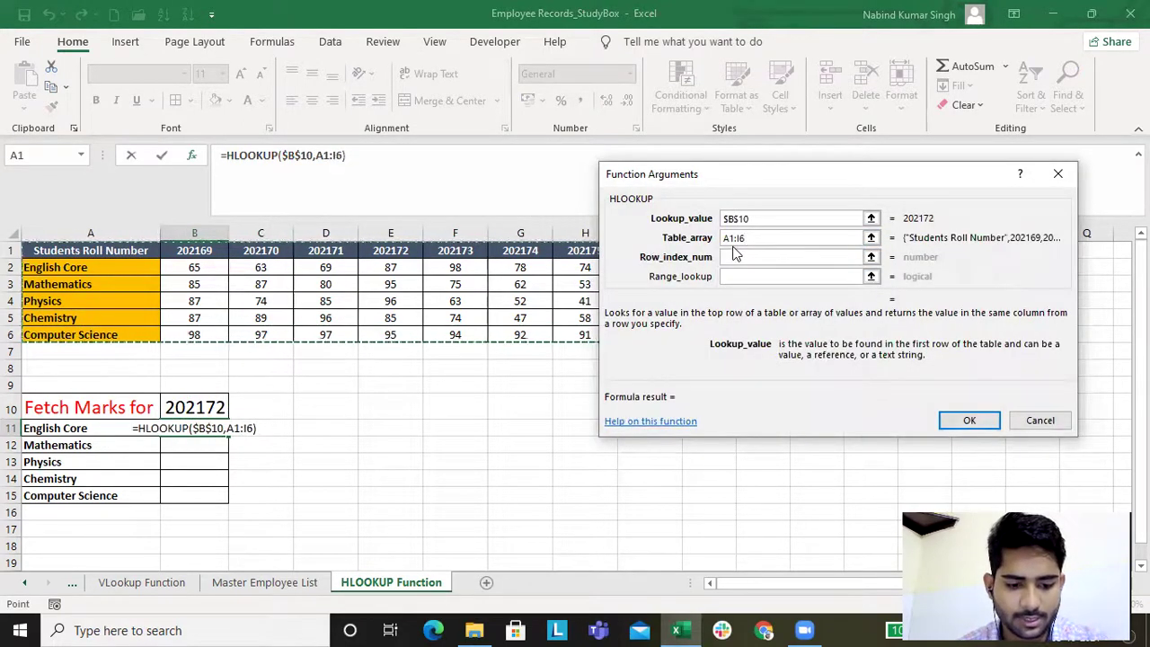
key("F4")
Set the row index number to 2 and the range lookup to false, then enter the formula in B11
left_click(733, 257)
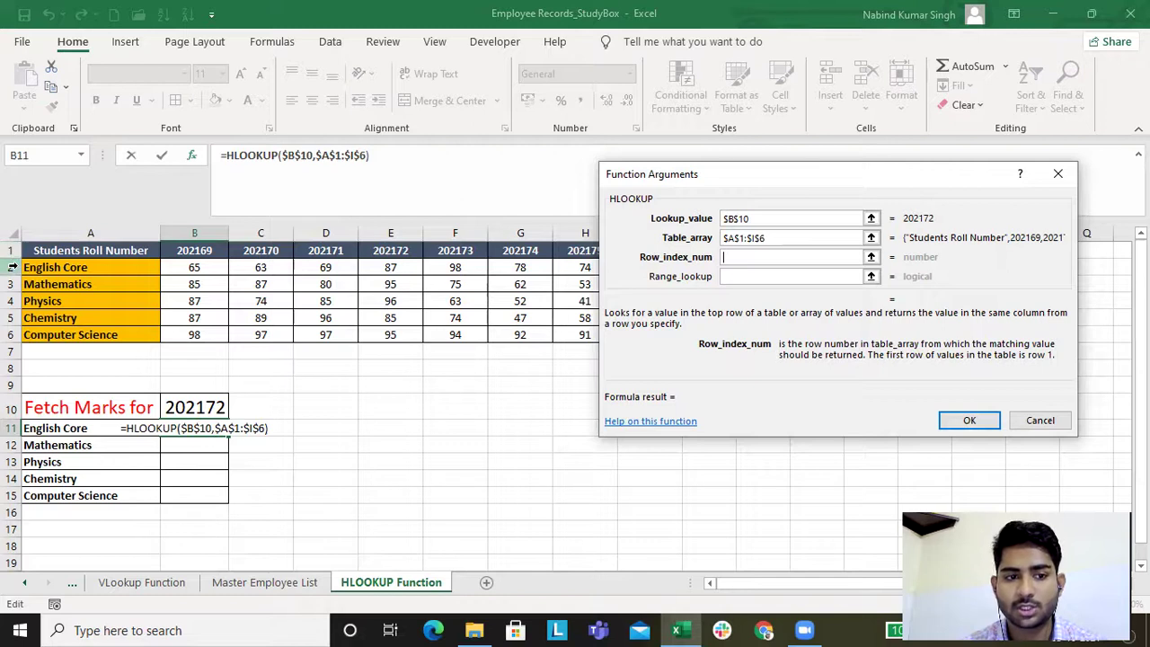
type("2")
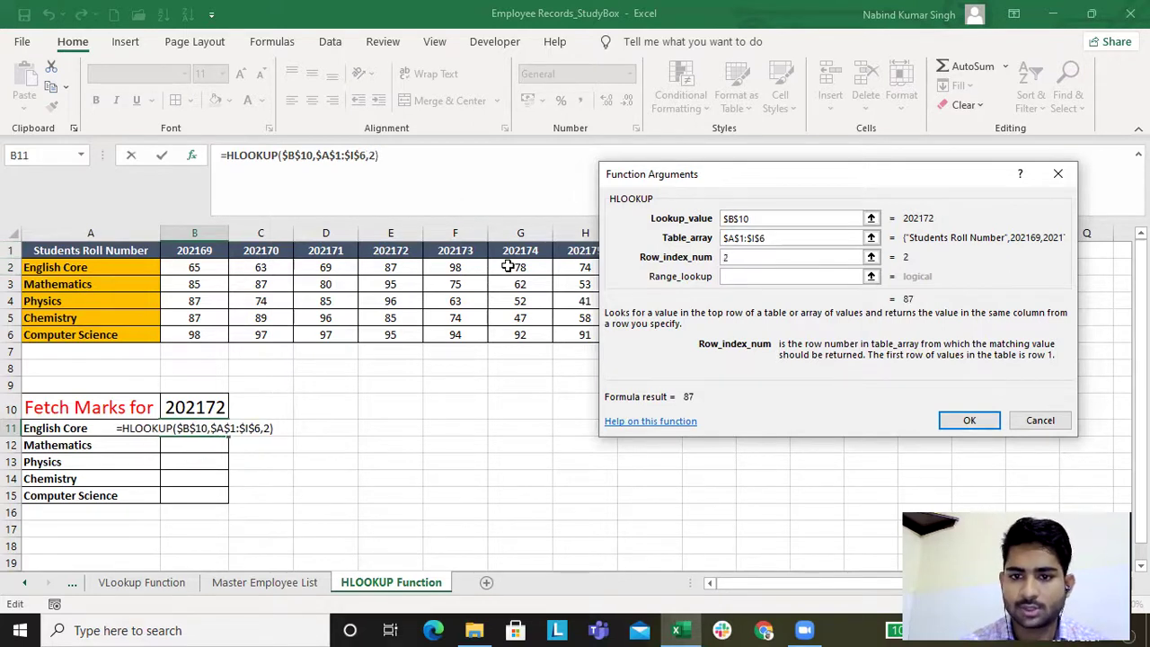
left_click(759, 278)
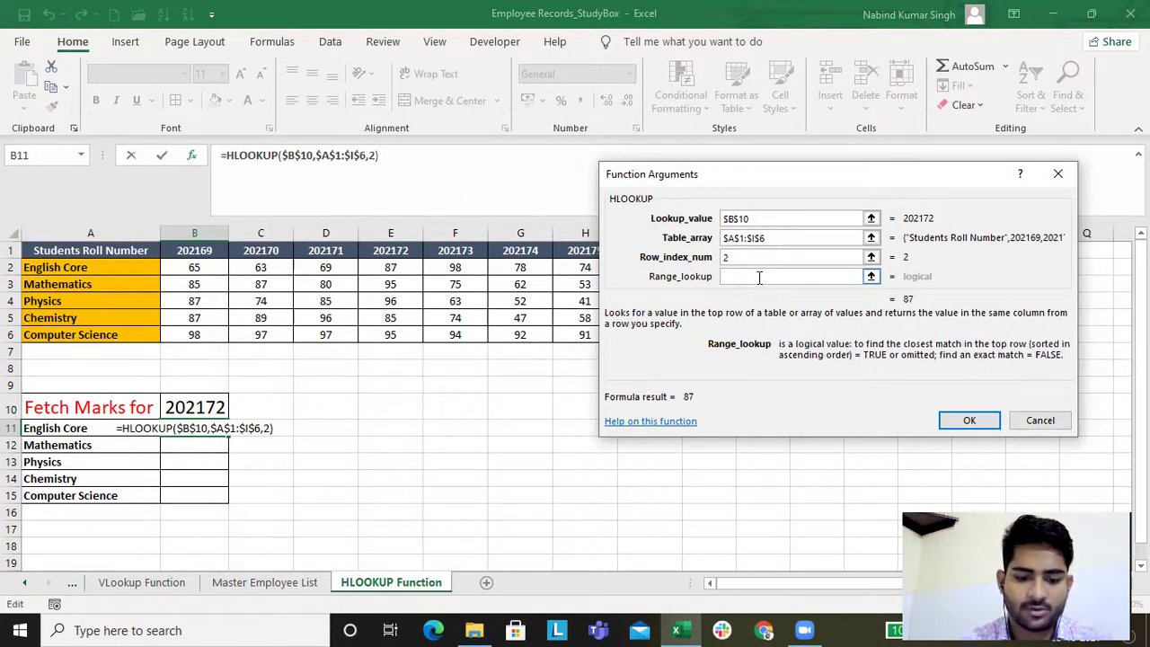
type("false")
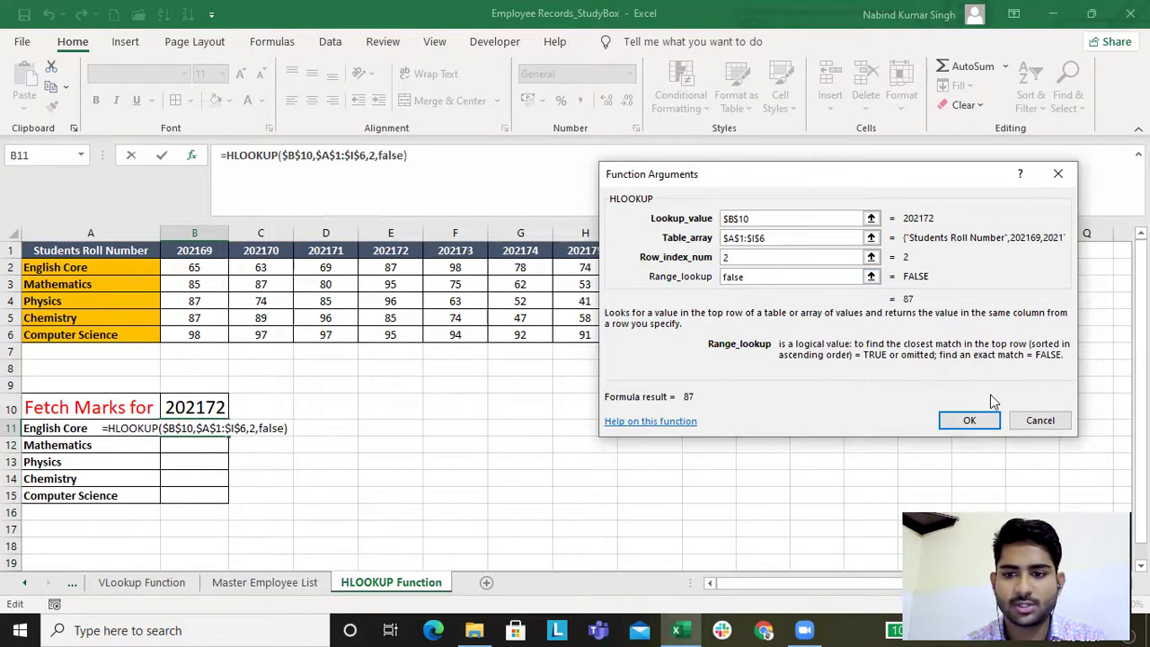
left_click(969, 421)
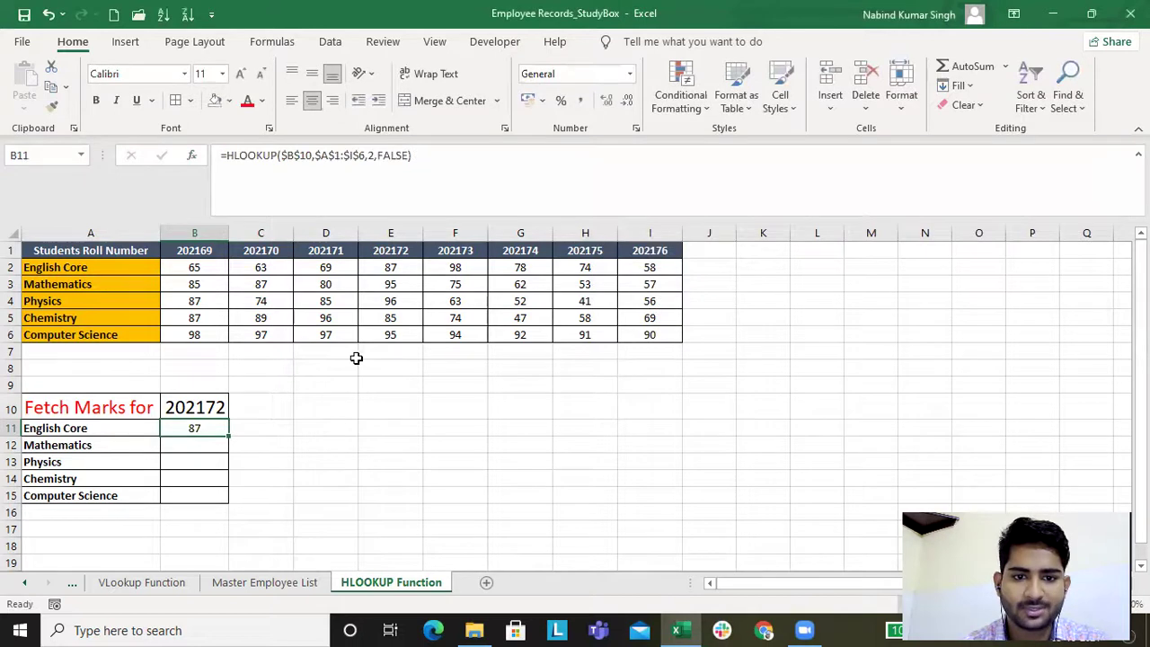
left_click(407, 263)
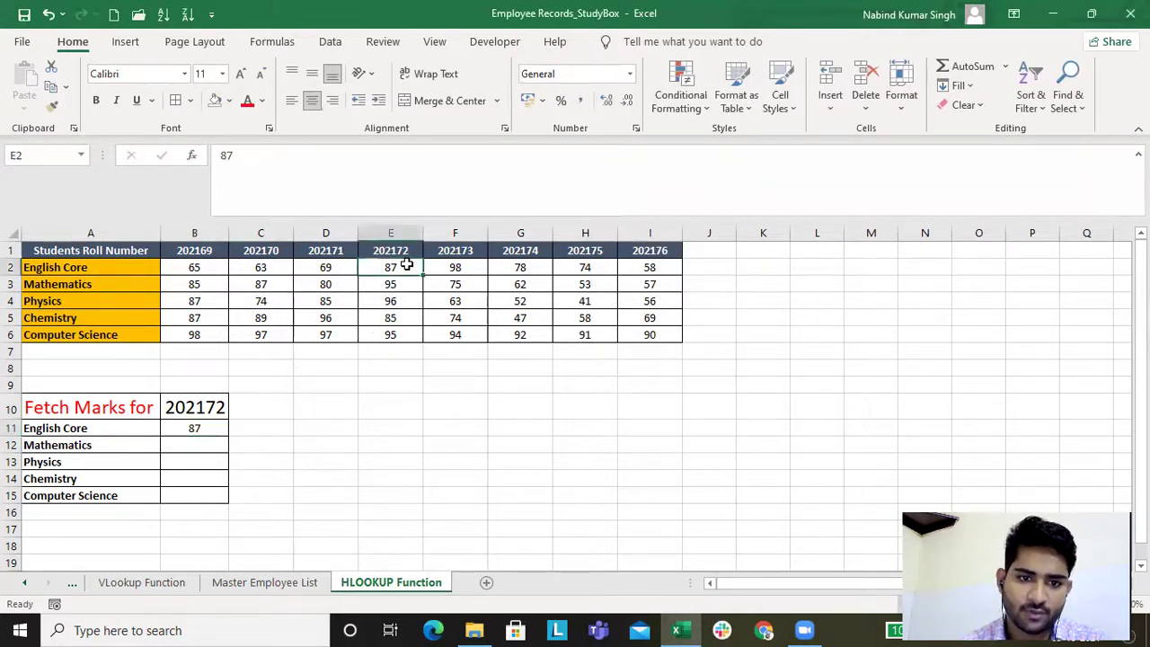
left_click(196, 428)
left_click_drag(227, 436, 199, 505)
Inspect the row index argument of the English Core formula in B11
left_click(198, 429)
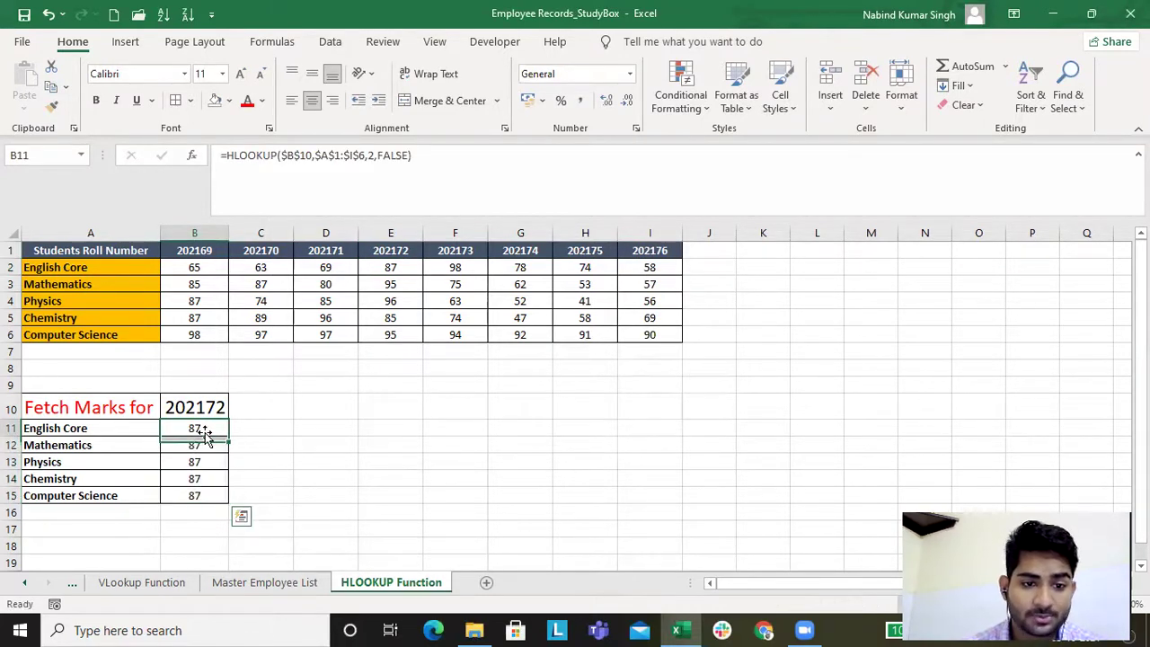
left_click(370, 155)
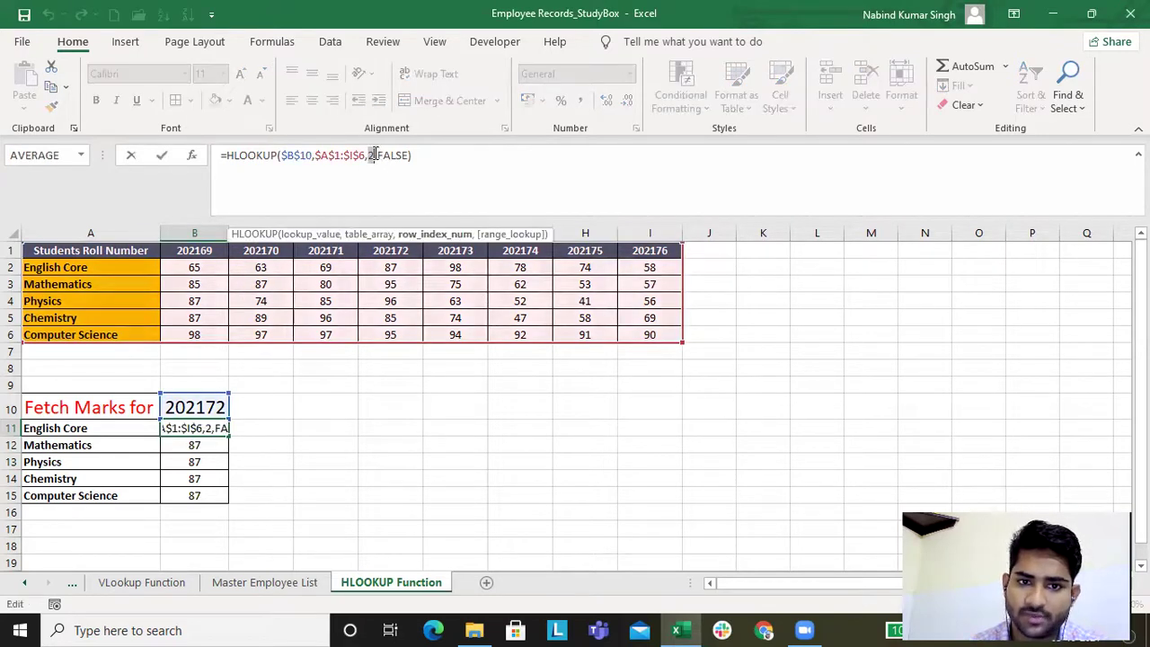
key("Return")
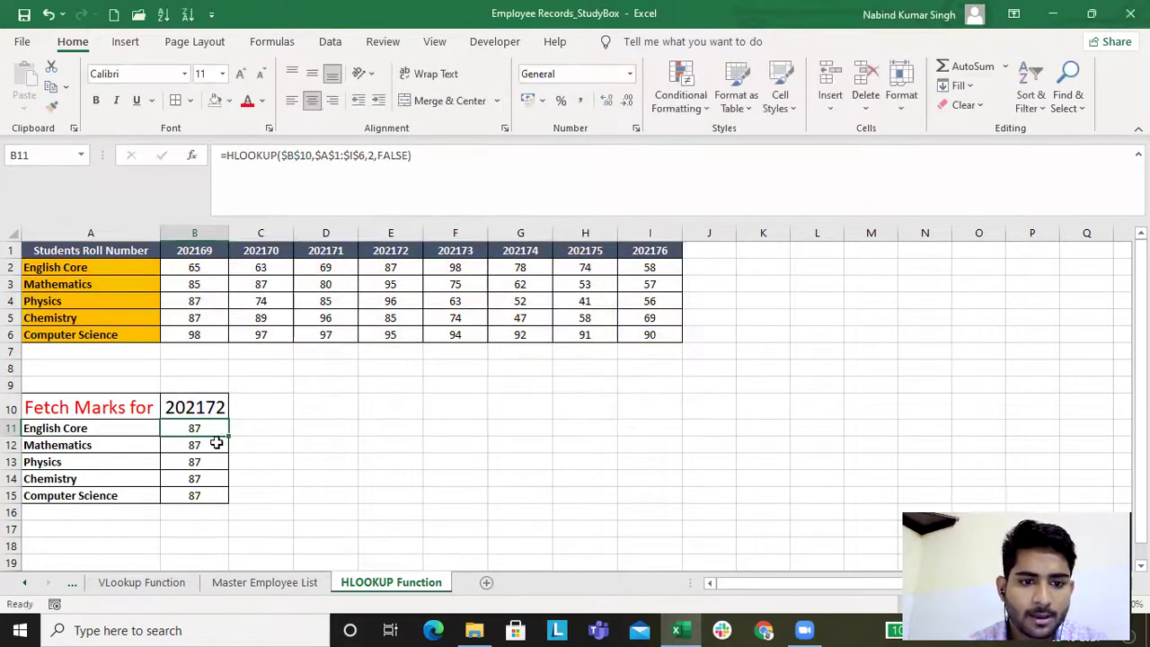
Set the row index number in the Mathematics formula in B12 to 3
left_click(218, 441)
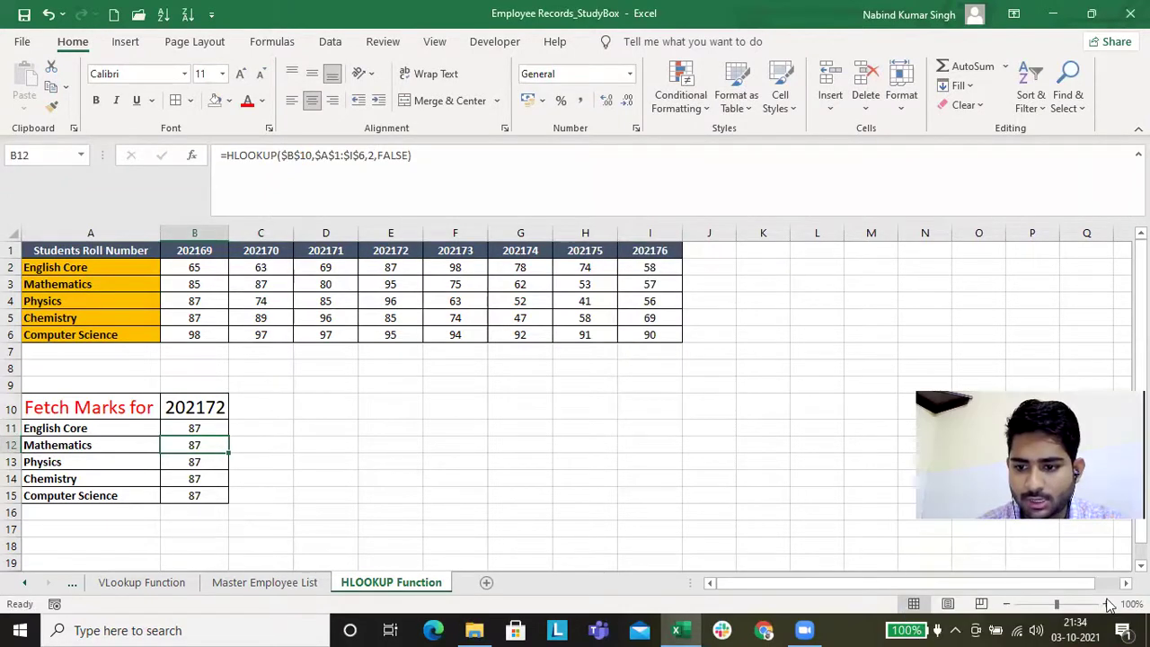
scroll(1024, 557, "up", 2)
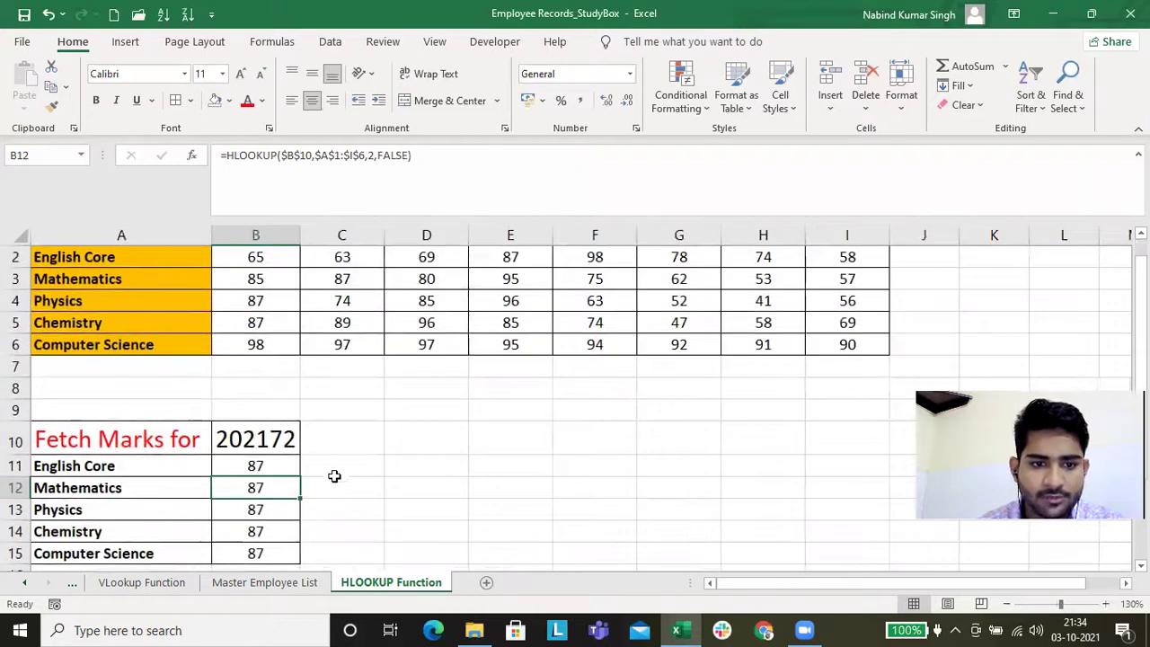
double_click(285, 487)
left_click(289, 487)
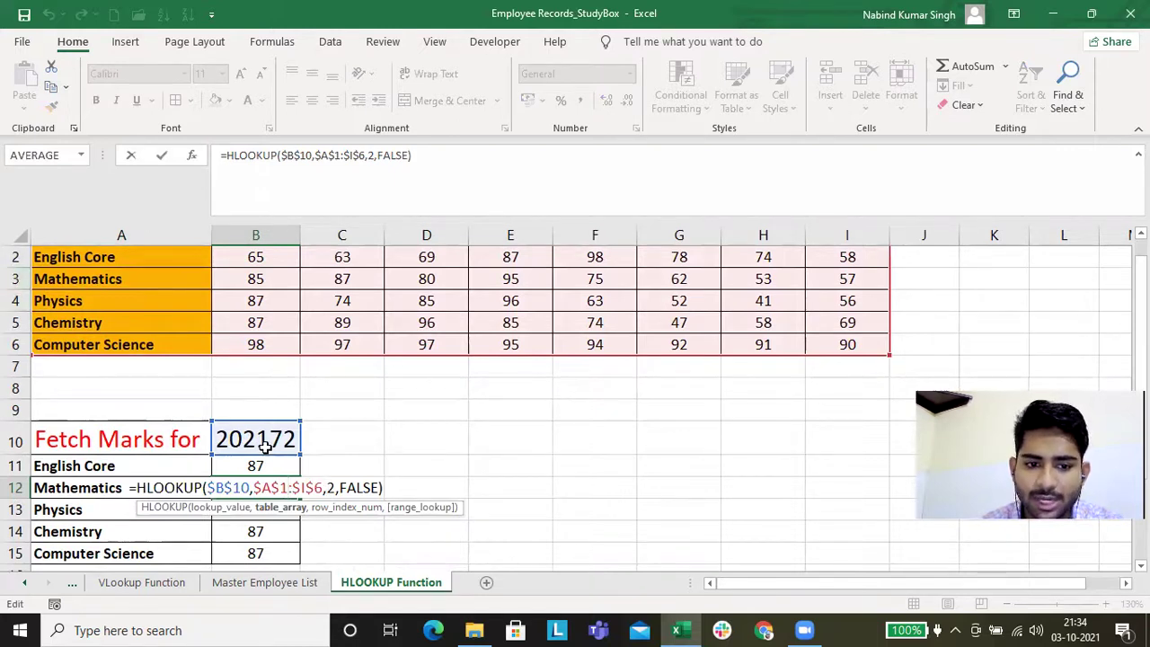
left_click(328, 487)
key("BackSpace")
type("3")
key("Return")
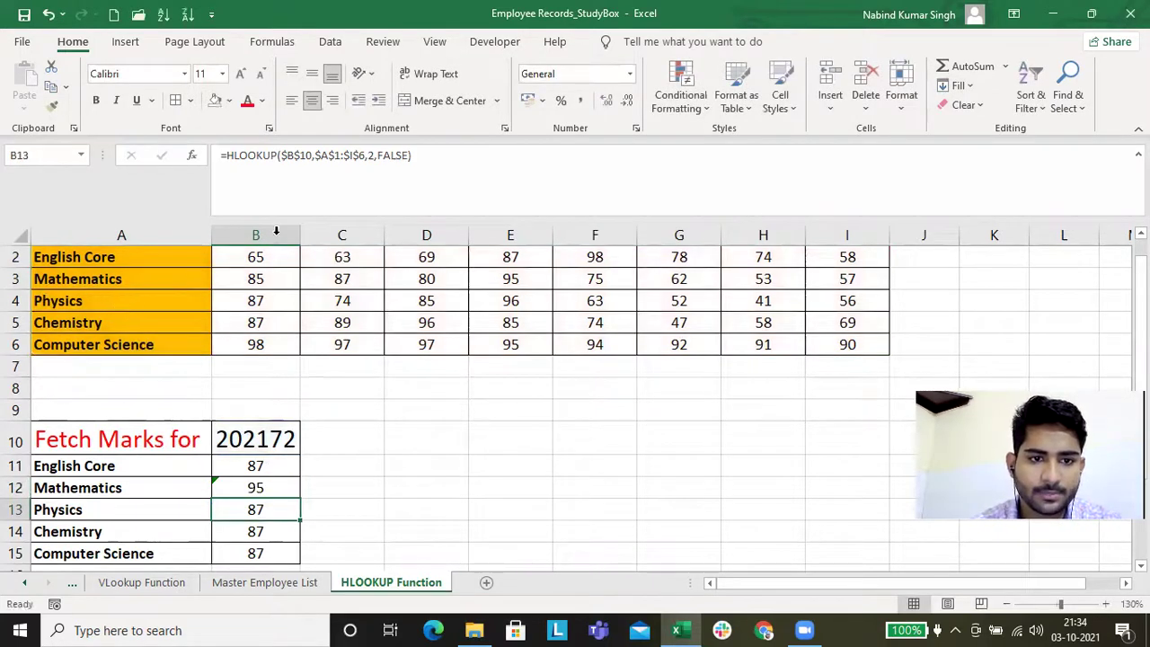
Set the row index number in the Physics HLOOKUP formula in B13 to 4
left_click(366, 157)
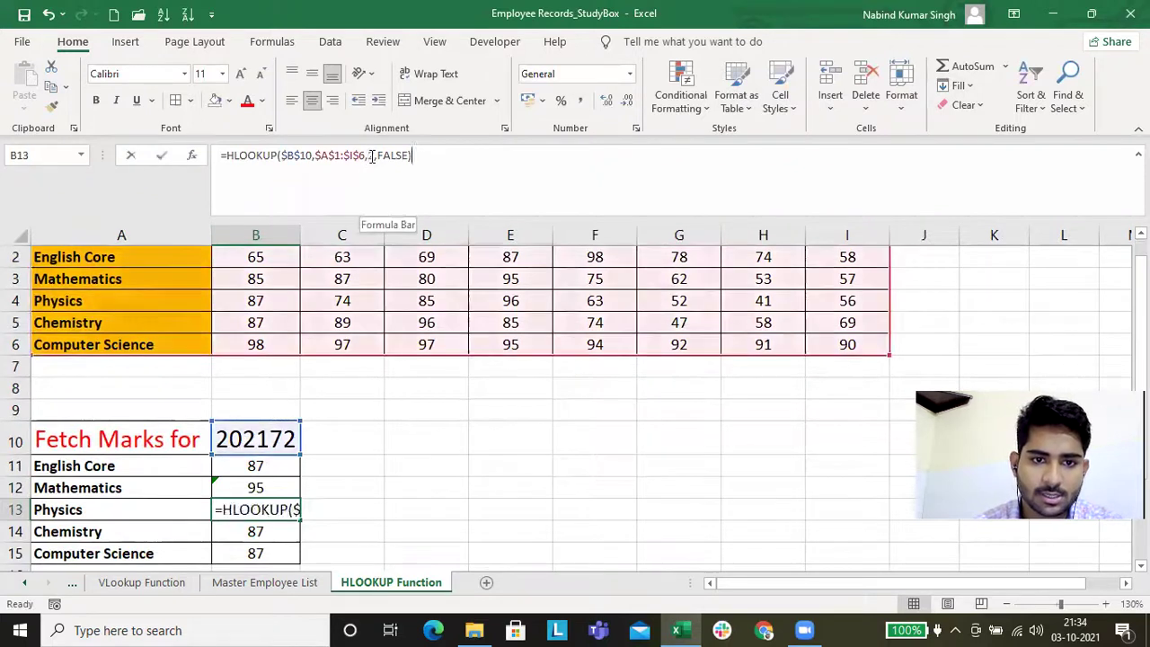
key("BackSpace")
type("4")
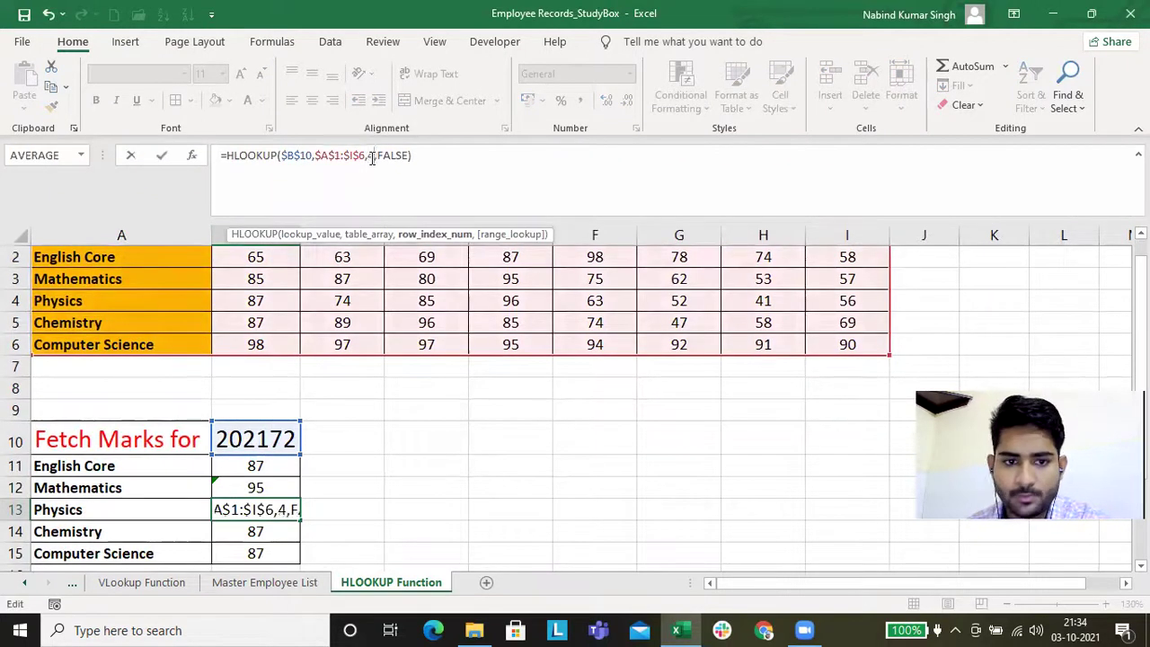
key("Return")
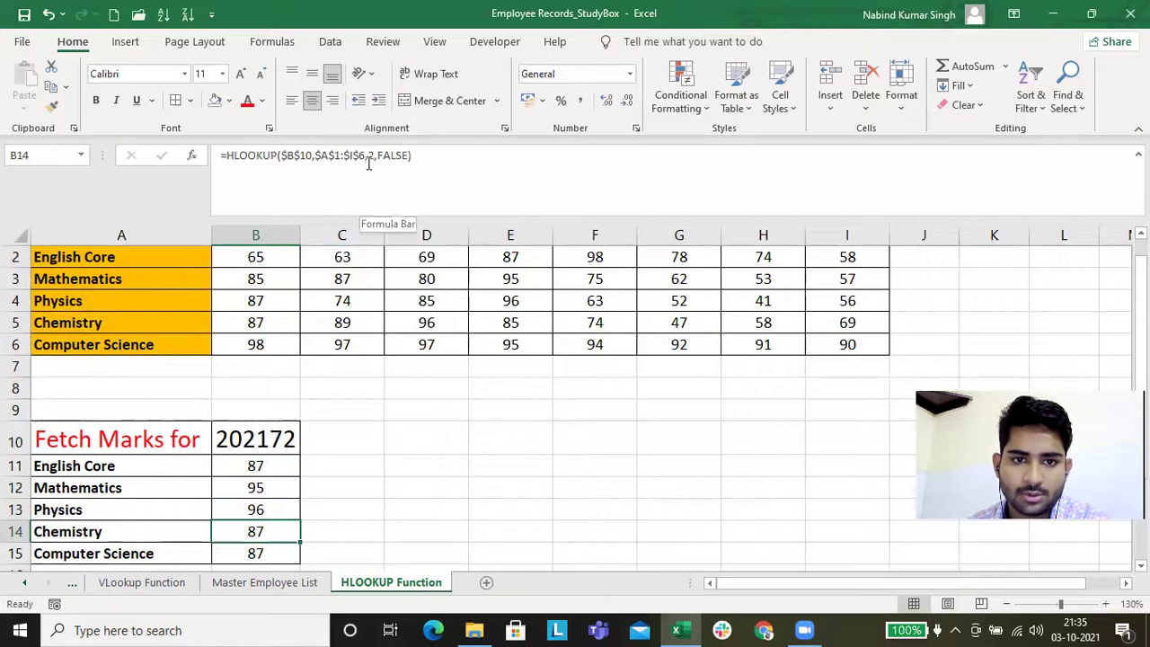
Set the row index number in the Chemistry HLOOKUP formula in B14 to 5
left_click(367, 155)
key("BackSpace")
type("5")
key("Return")
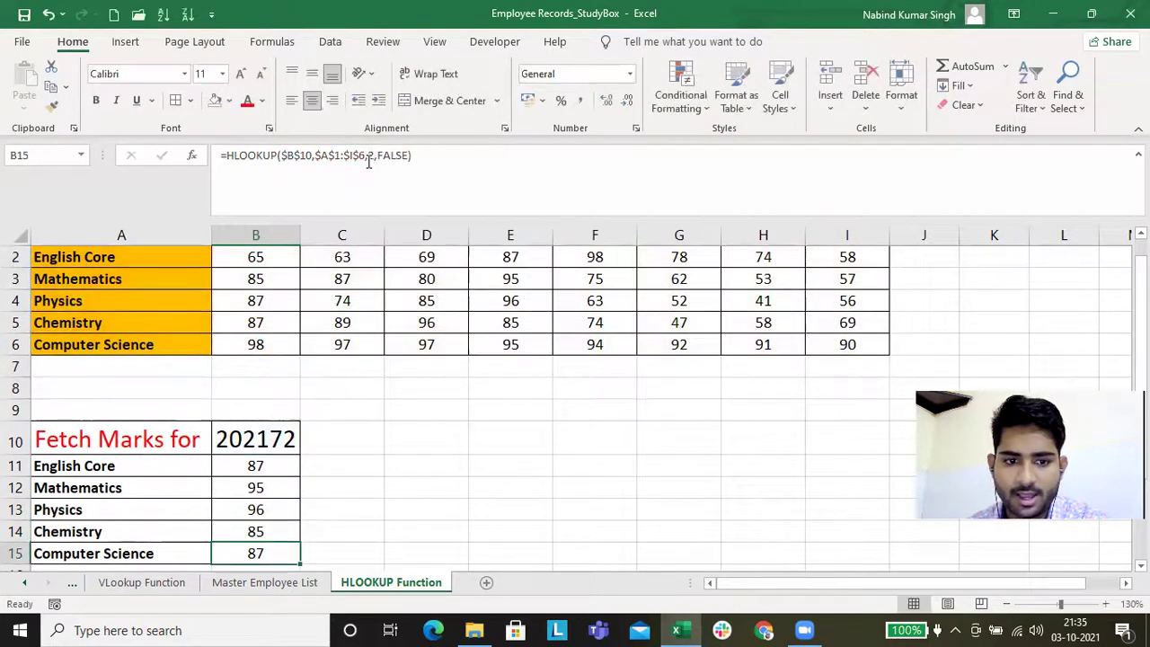
Set the row index number in the Computer Science HLOOKUP formula in B15 to 6
left_click(371, 156)
key("BackSpace")
type("6")
key("Return")
Compare the fetched marks in B11:B15 with the looked-up student's marks in E2:E6 of the source table
scroll(479, 359, "up", 1)
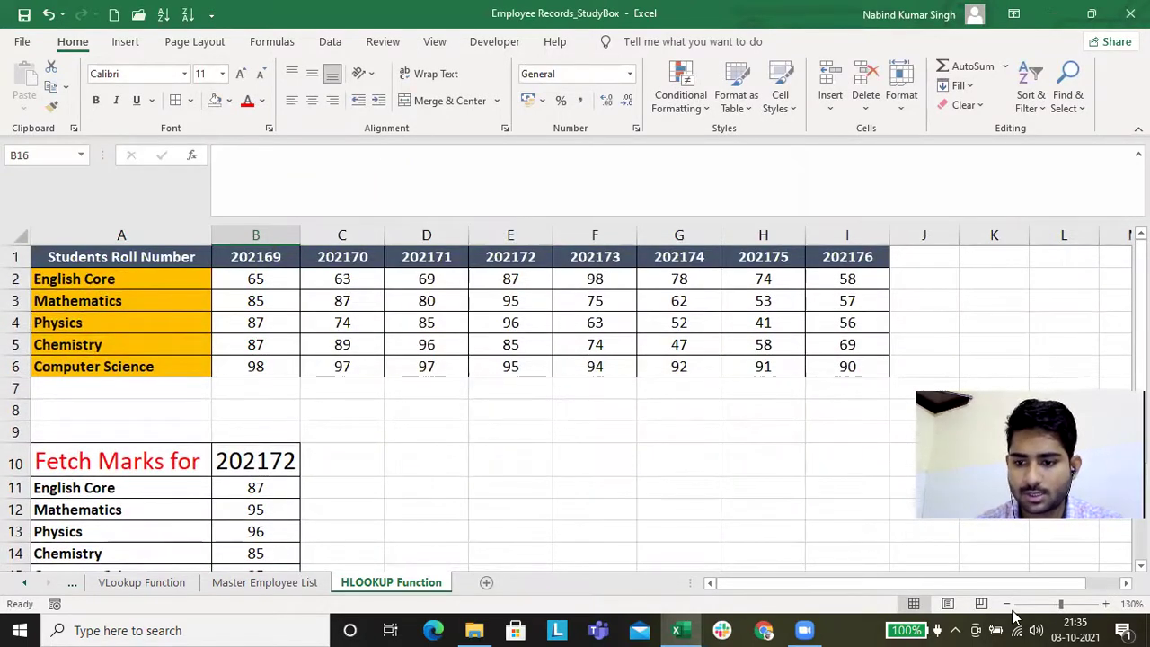
scroll(1031, 568, "down", 2)
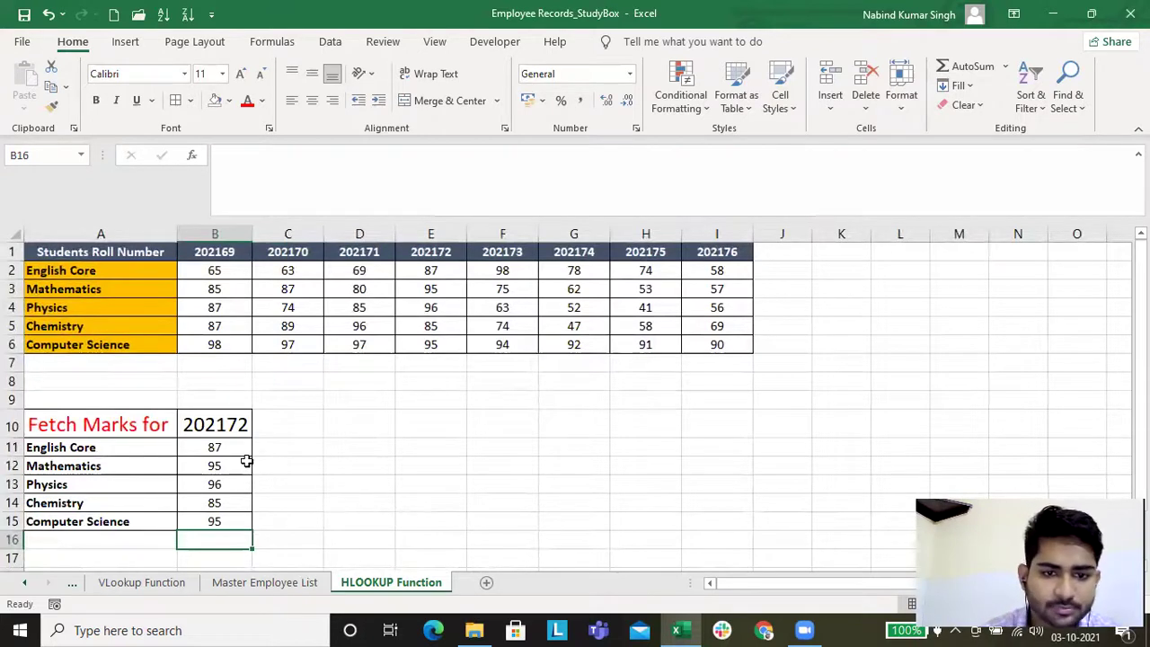
left_click_drag(449, 270, 450, 344)
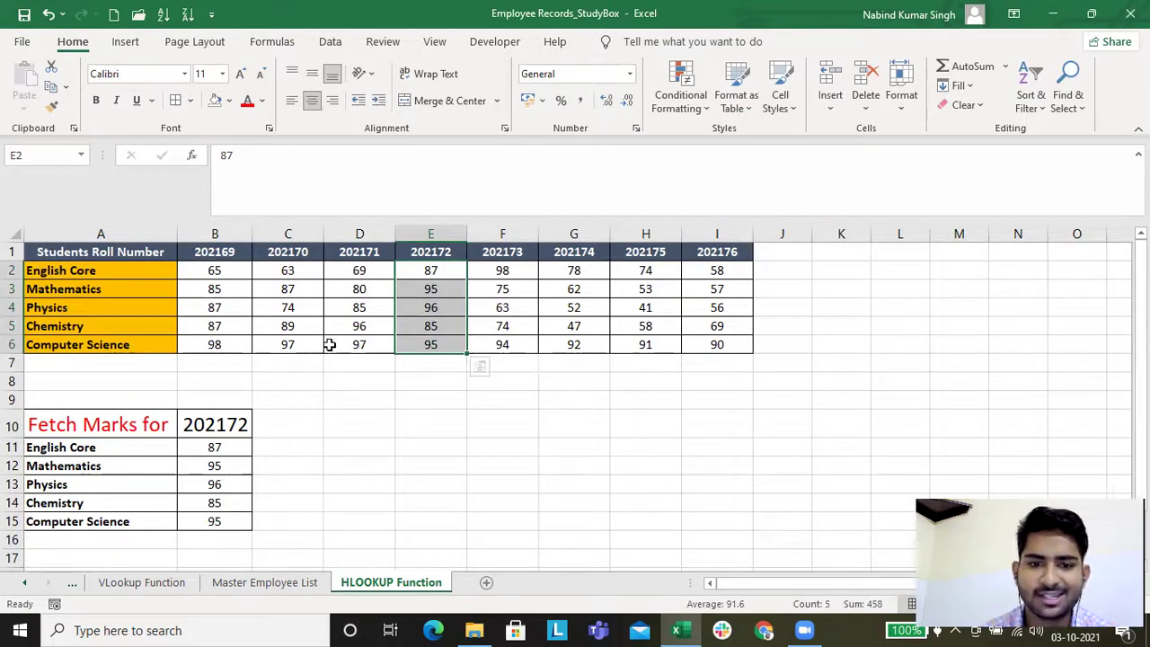
Change the source table's Chemistry mark in E5 to 100 and the Computer Science mark in E6 to 98
left_click(443, 328)
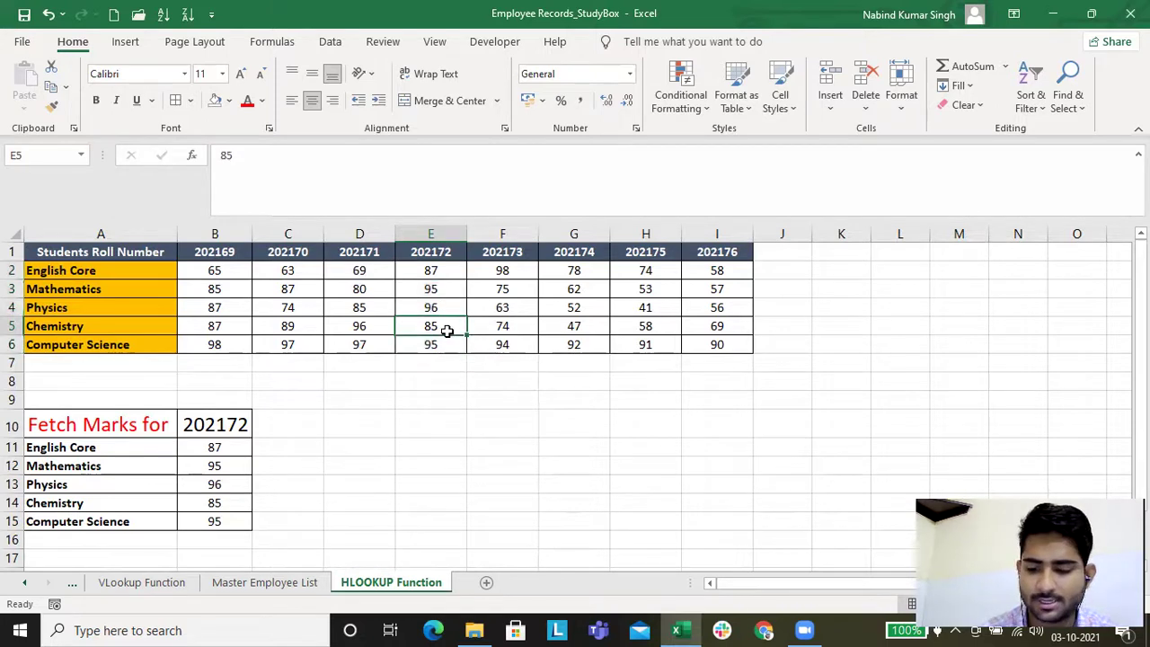
type("100")
key("Return")
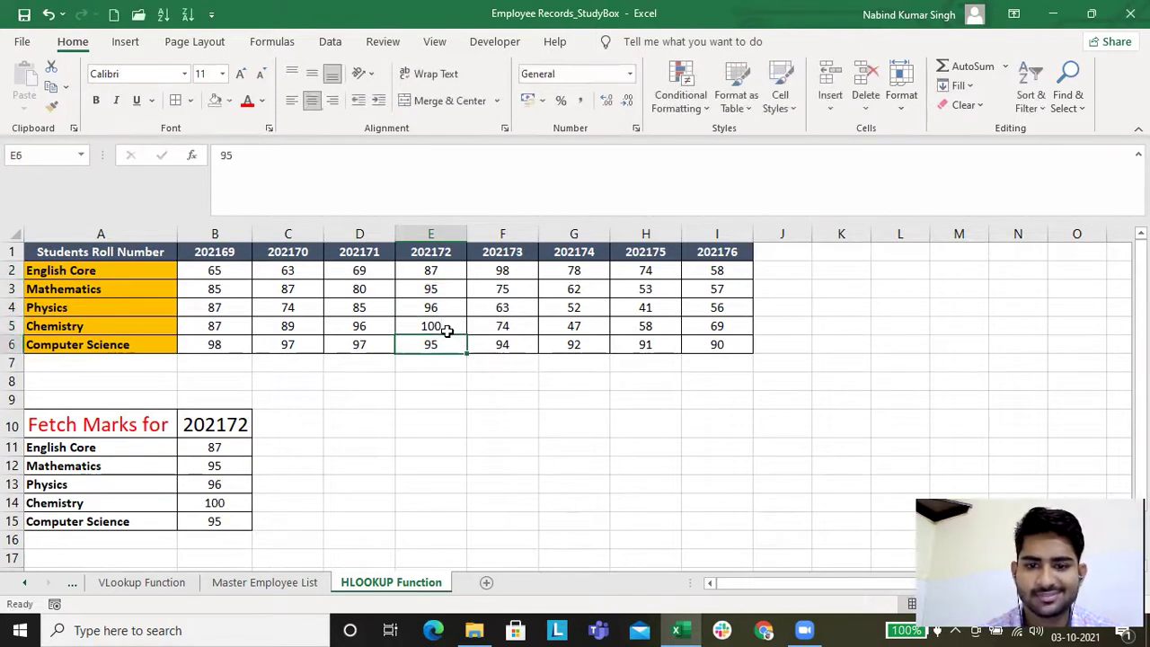
type("98")
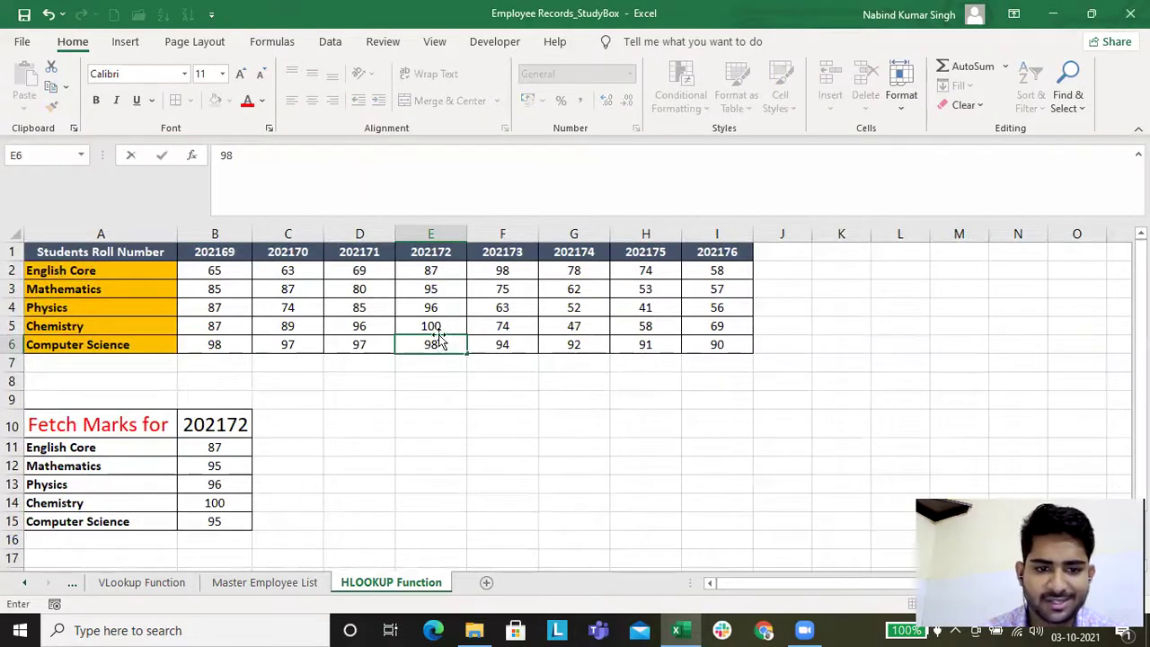
left_click(413, 443)
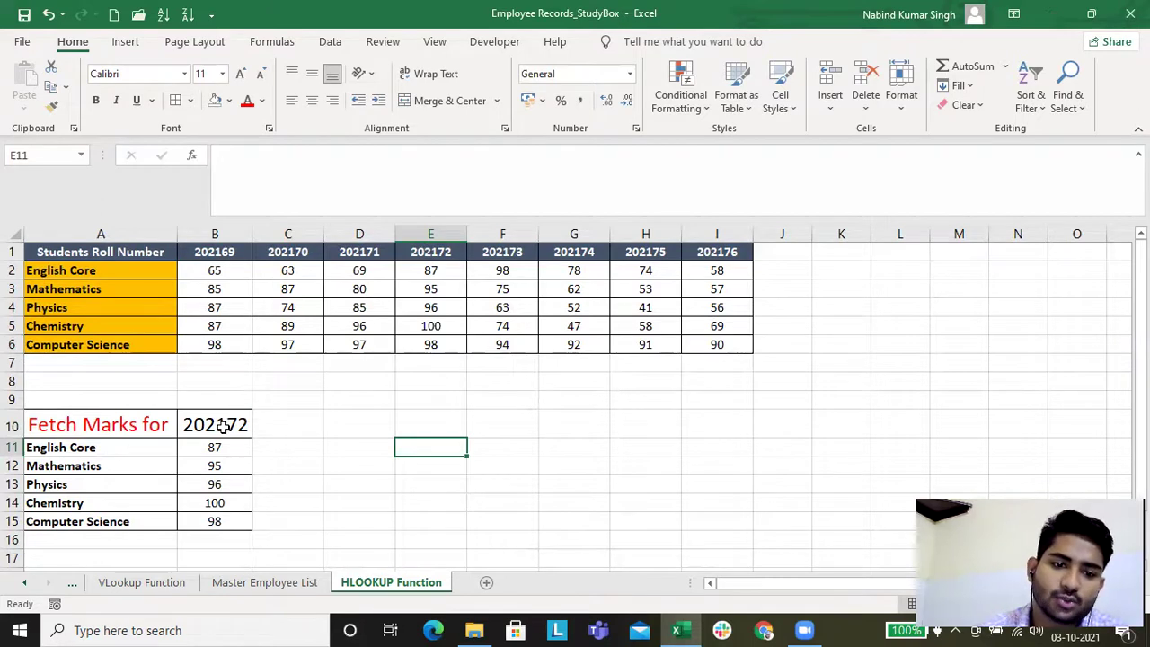
Replace the lookup roll number in B10 with the one copied from the table header in B1
left_click(222, 424)
left_click(222, 253)
left_click(301, 157)
double_click(301, 158)
key("ctrl+c")
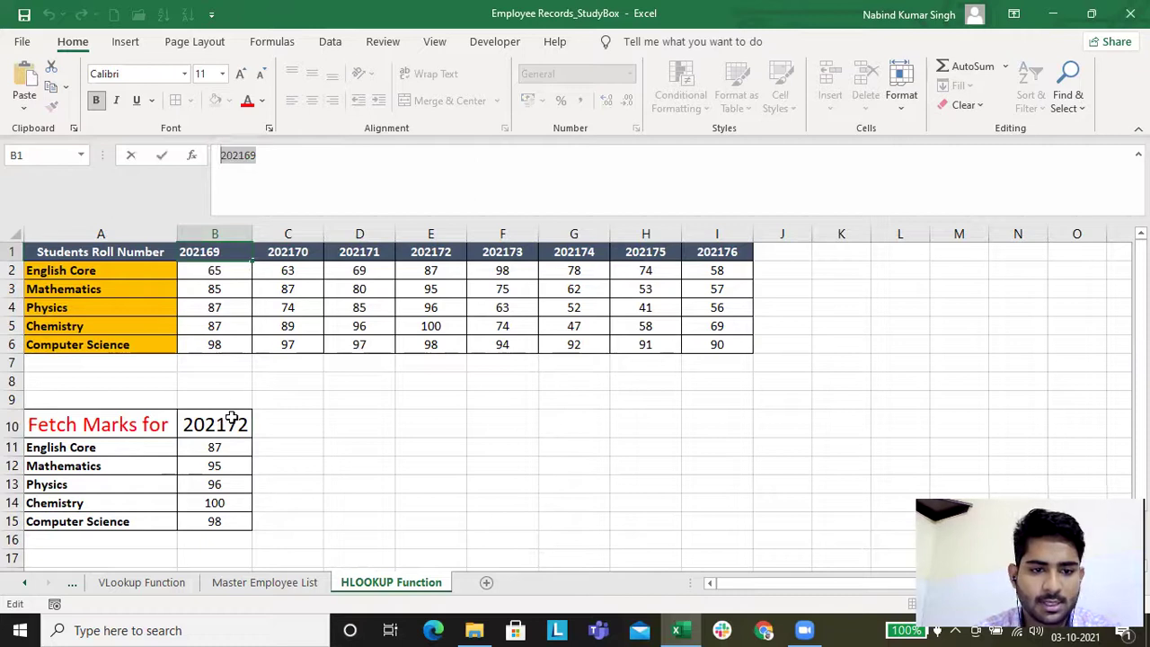
left_click(231, 418)
double_click(231, 418)
left_click_drag(250, 424, 149, 422)
key("ctrl+v")
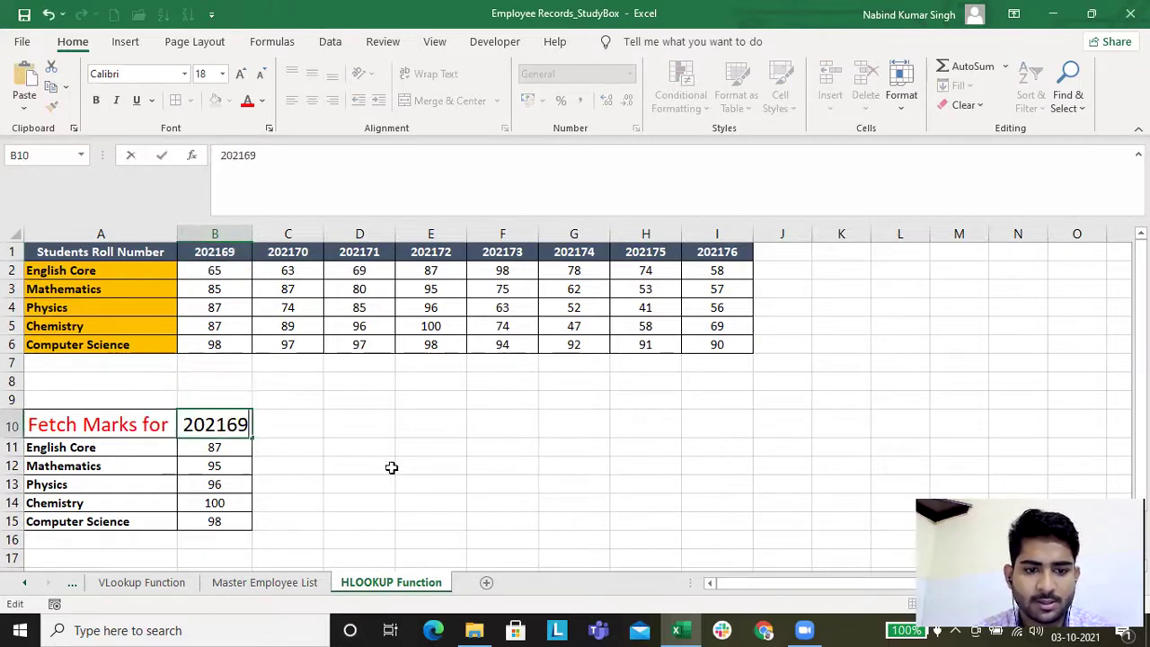
left_click(389, 467)
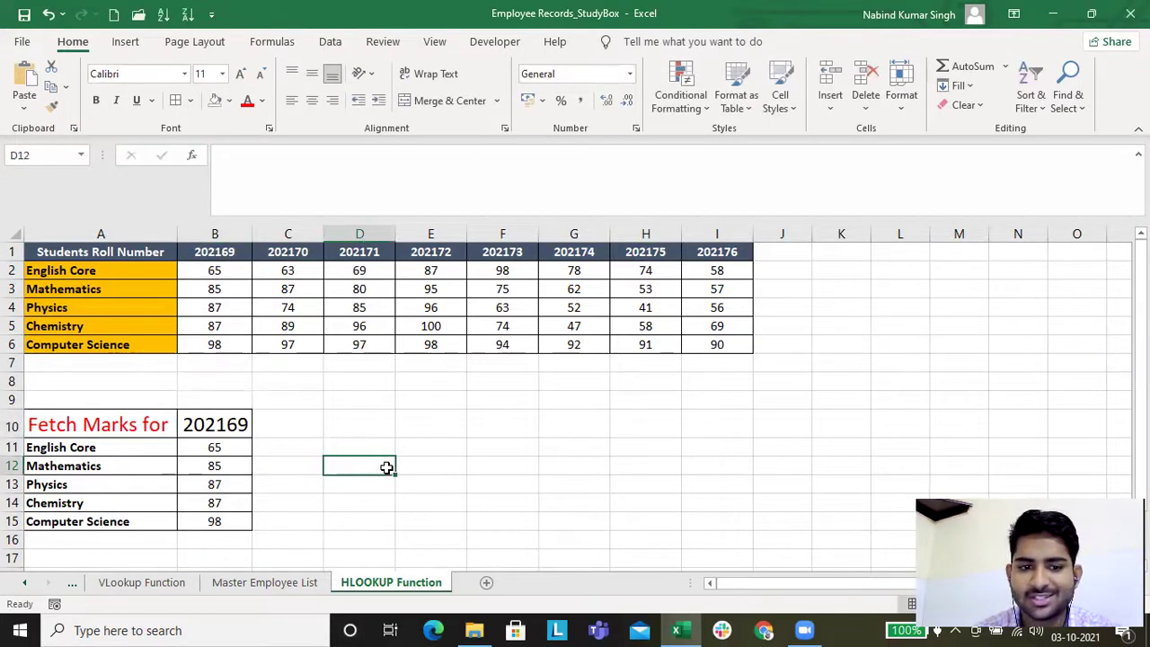